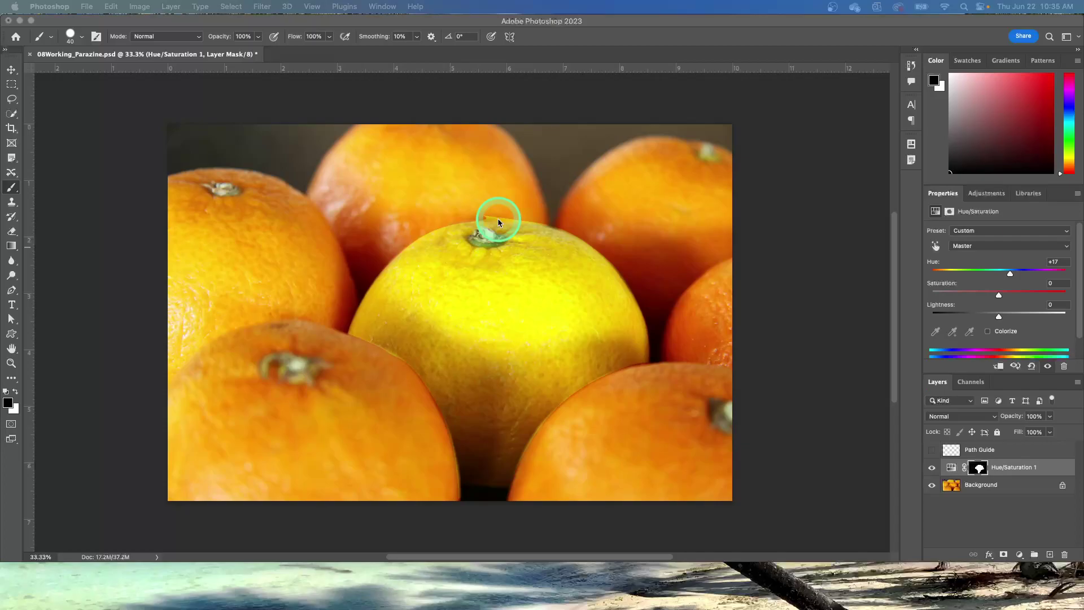
Bring up the floating Paths panel showing the Lemon path beside the photo.
{"action": "scroll", "coordinate": [497, 218], "scroll_direction": "down", "scroll_amount": 3}
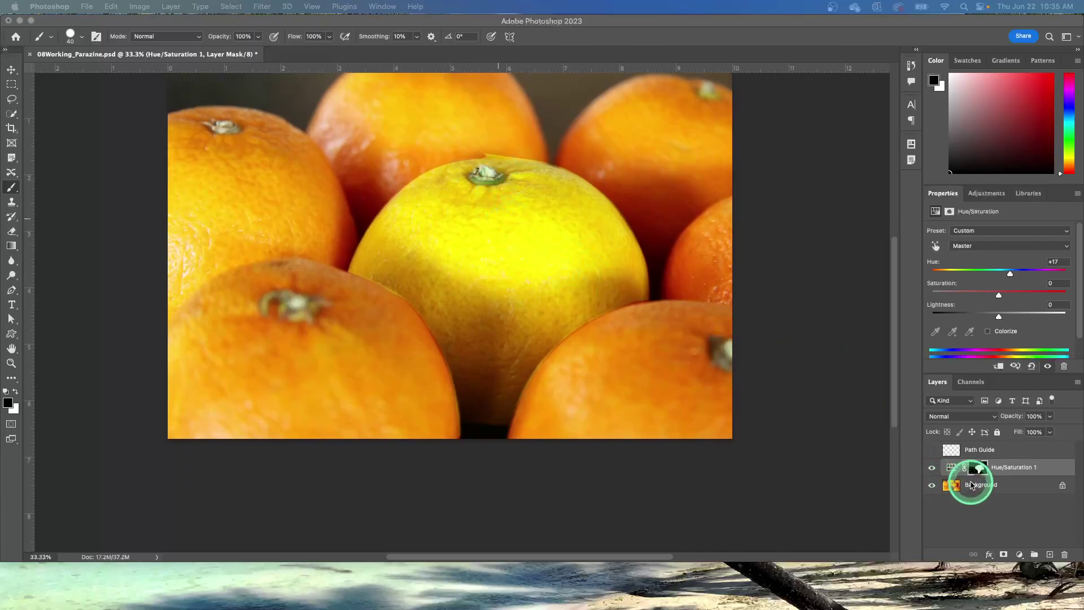
{"action": "left_click", "coordinate": [982, 469]}
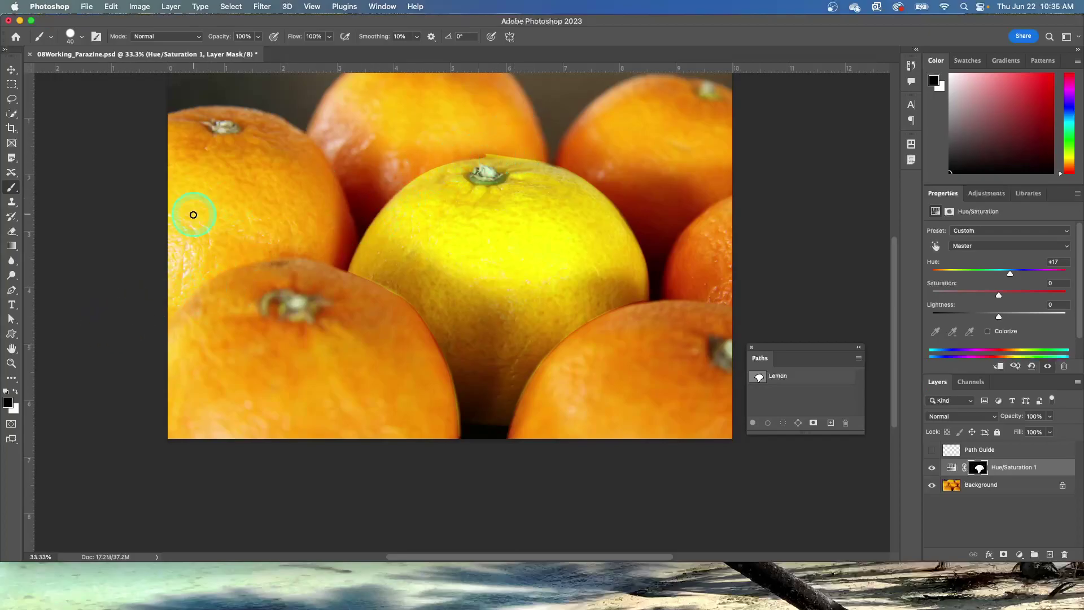
Set black as foreground and paint the stem out of the Hue/Saturation mask.
{"action": "left_click", "coordinate": [8, 401]}
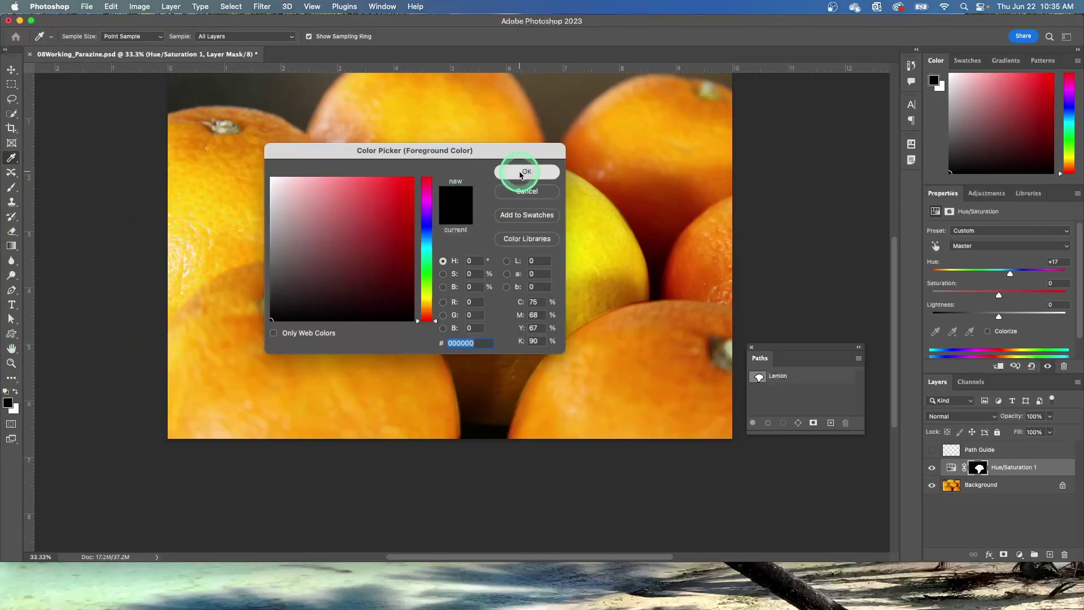
{"action": "left_click", "coordinate": [515, 171]}
{"action": "left_click_drag", "start_coordinate": [496, 170], "coordinate": [485, 158]}
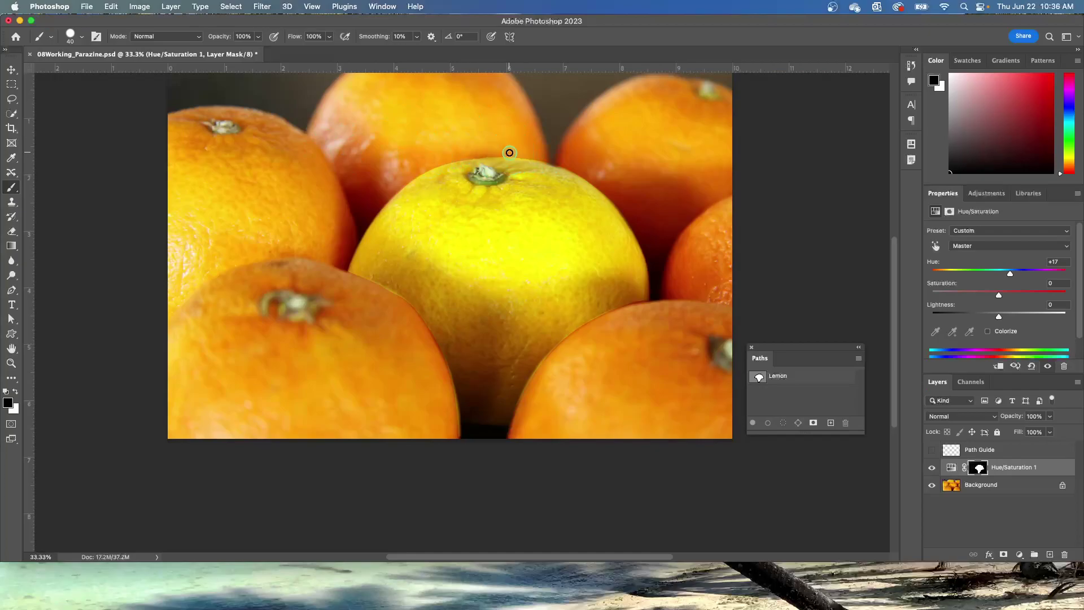
{"action": "left_click", "coordinate": [512, 153]}
{"action": "mouse_move", "coordinate": [506, 152]}
{"action": "left_mouse_down"}
{"action": "mouse_move", "coordinate": [404, 192]}
{"action": "mouse_move", "coordinate": [451, 187]}
{"action": "mouse_move", "coordinate": [444, 193]}
{"action": "mouse_move", "coordinate": [461, 146]}
{"action": "mouse_move", "coordinate": [500, 151]}
{"action": "left_mouse_up"}
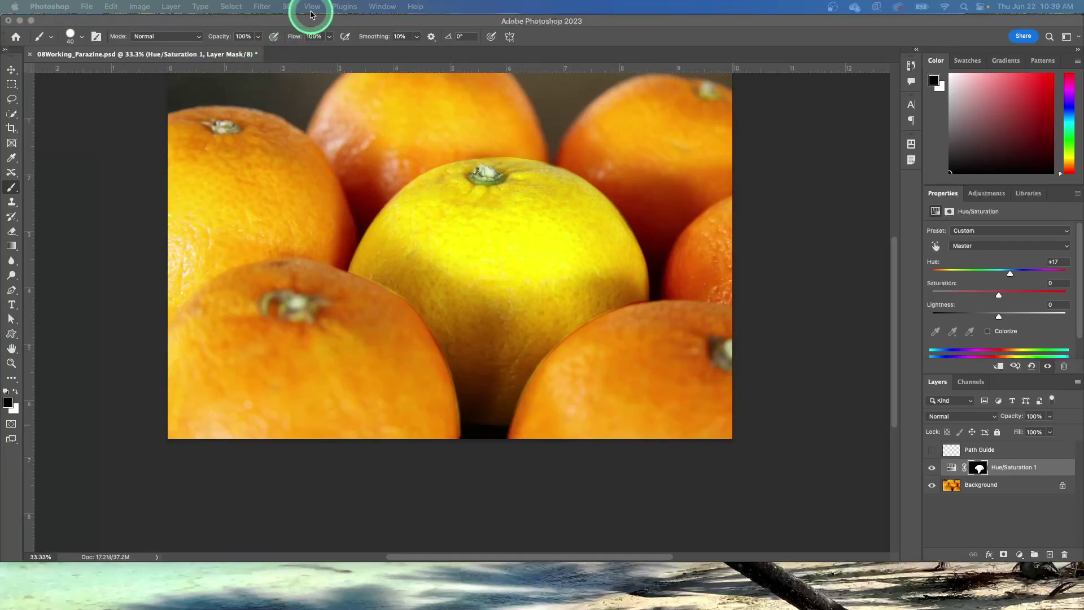
Keep the rulers in inches and target the Hue/Saturation 1 layer instead of its mask.
{"action": "scroll", "coordinate": [442, 150], "scroll_direction": "up", "scroll_amount": 3}
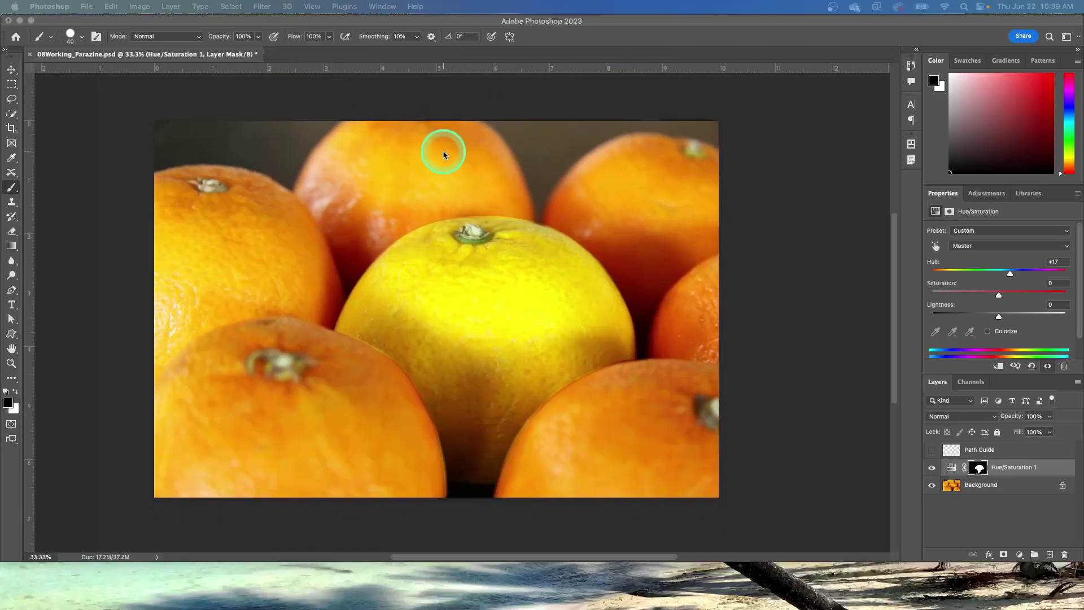
{"action": "left_click", "coordinate": [316, 7]}
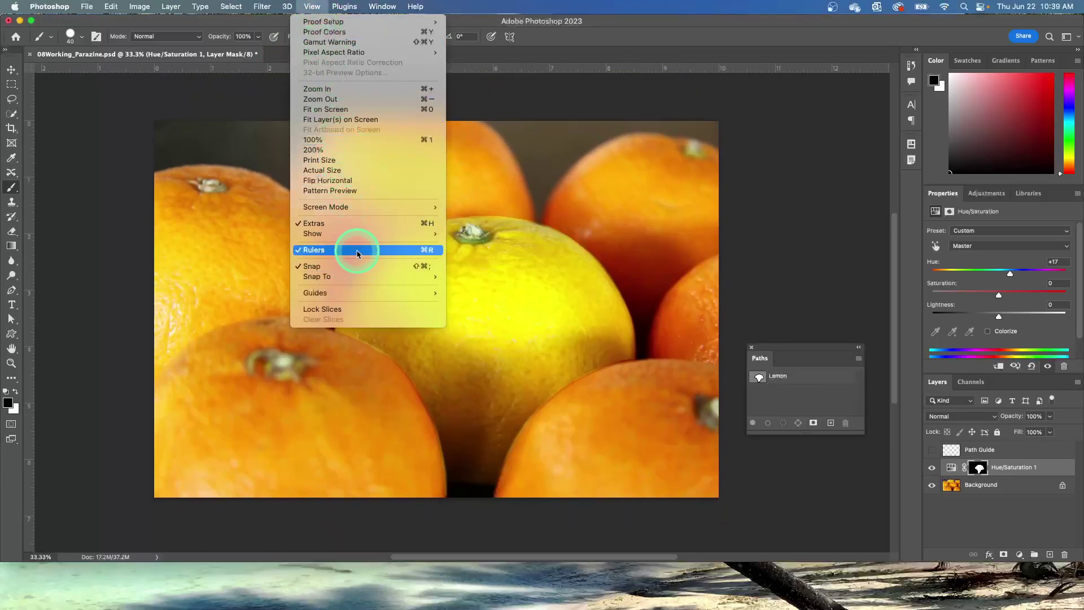
{"action": "right_click", "coordinate": [521, 72]}
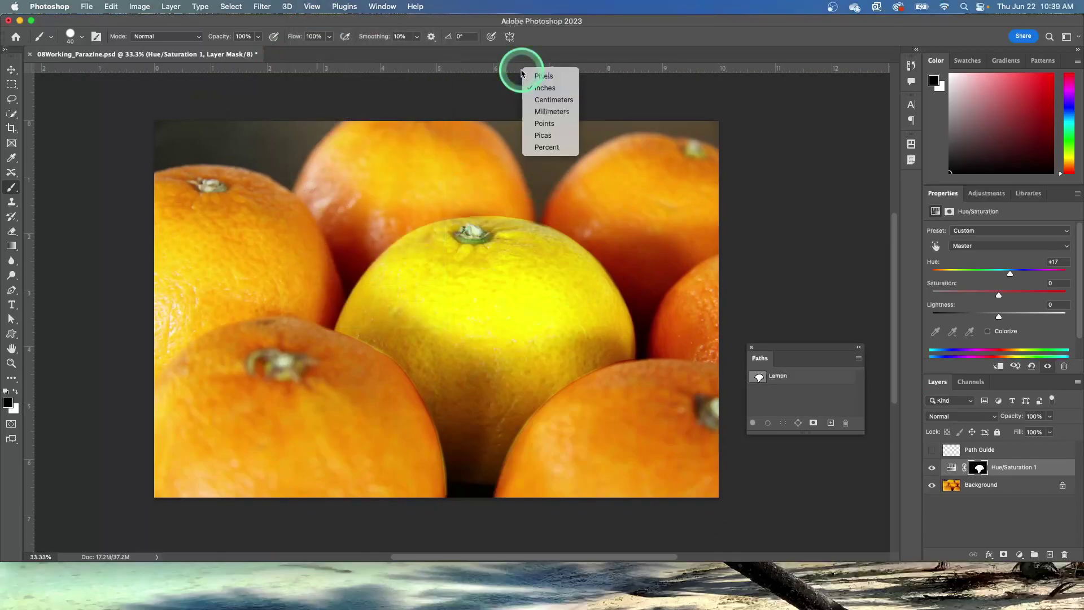
{"action": "right_click", "coordinate": [498, 70]}
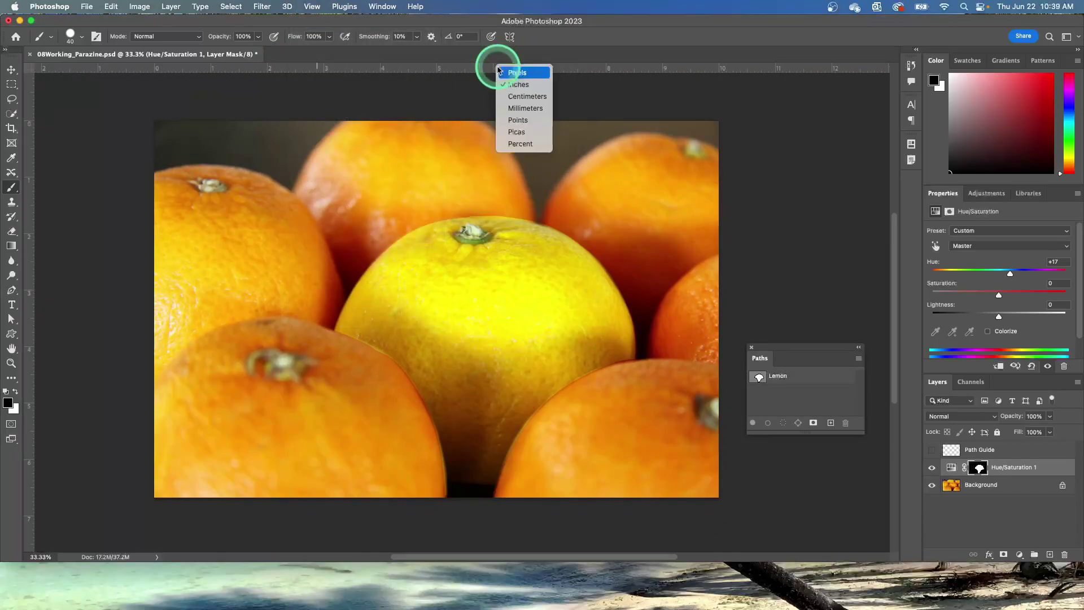
{"action": "left_click", "coordinate": [514, 84]}
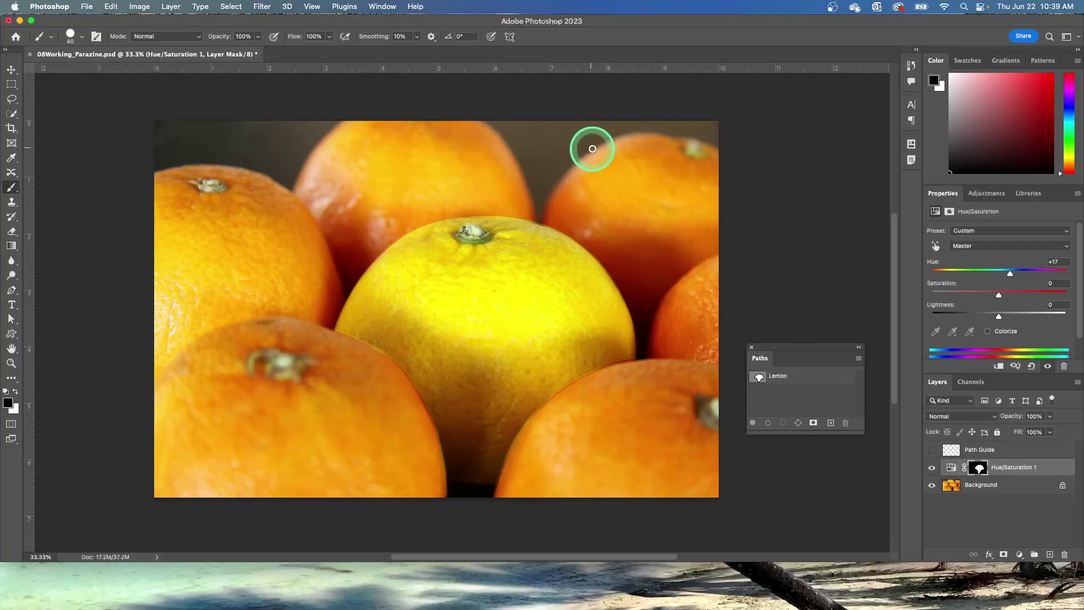
{"action": "left_click", "coordinate": [1051, 467]}
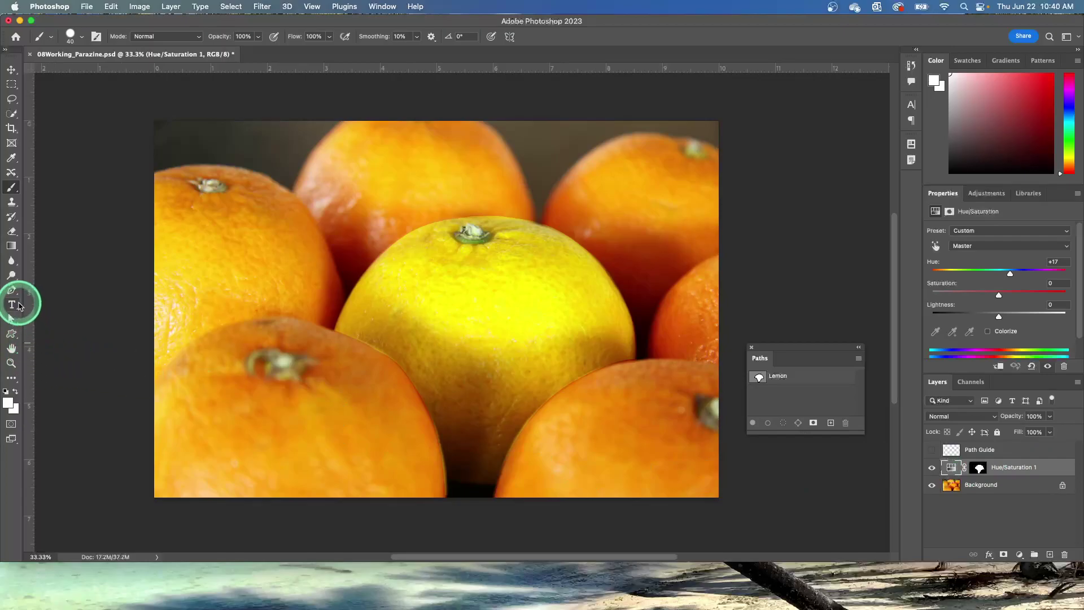
Set the Type tool to Arial Bold, right-aligned, with white text colour.
{"action": "left_click_drag", "start_coordinate": [20, 305], "coordinate": [68, 302]}
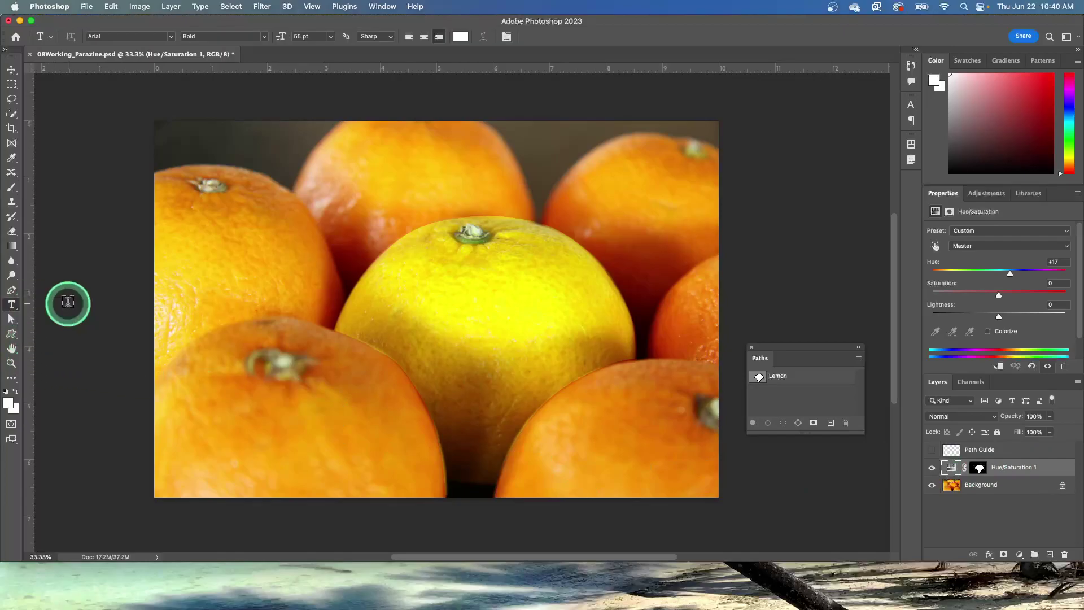
{"action": "left_click", "coordinate": [172, 39]}
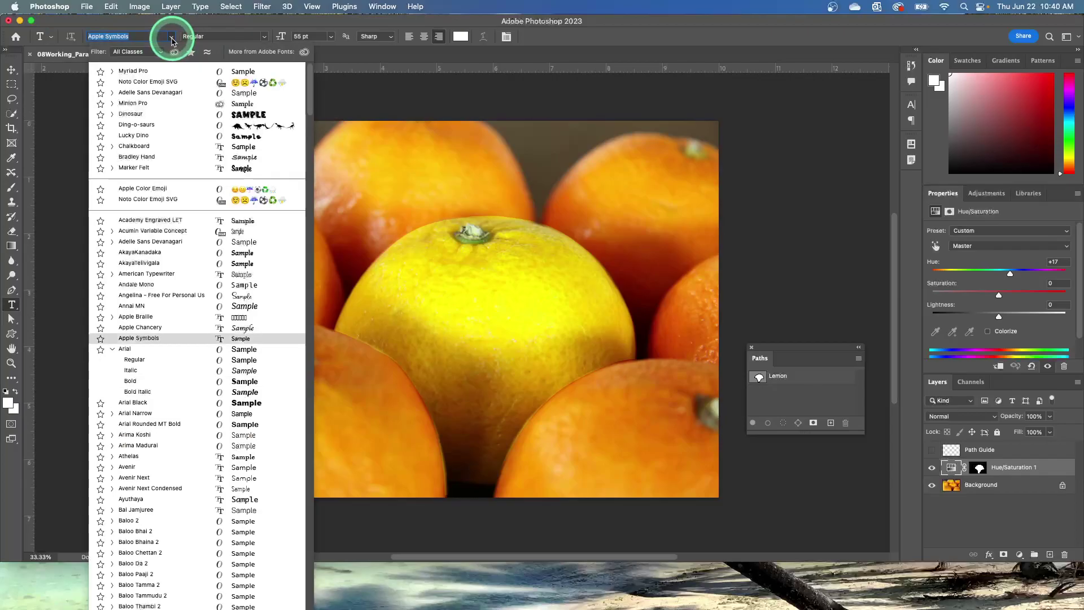
{"action": "left_click", "coordinate": [133, 381]}
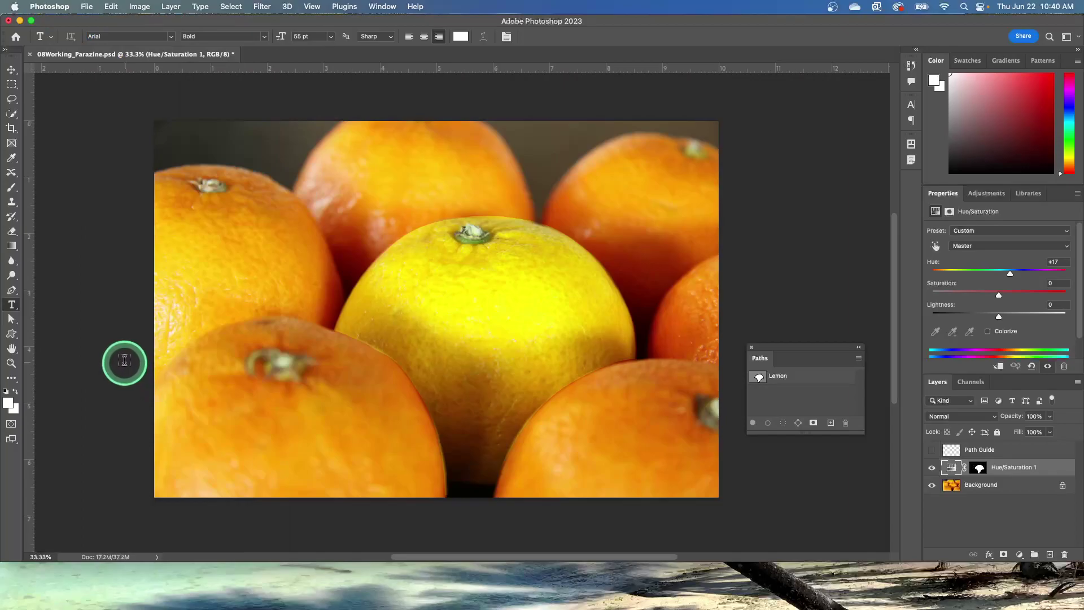
{"action": "left_click", "coordinate": [441, 37]}
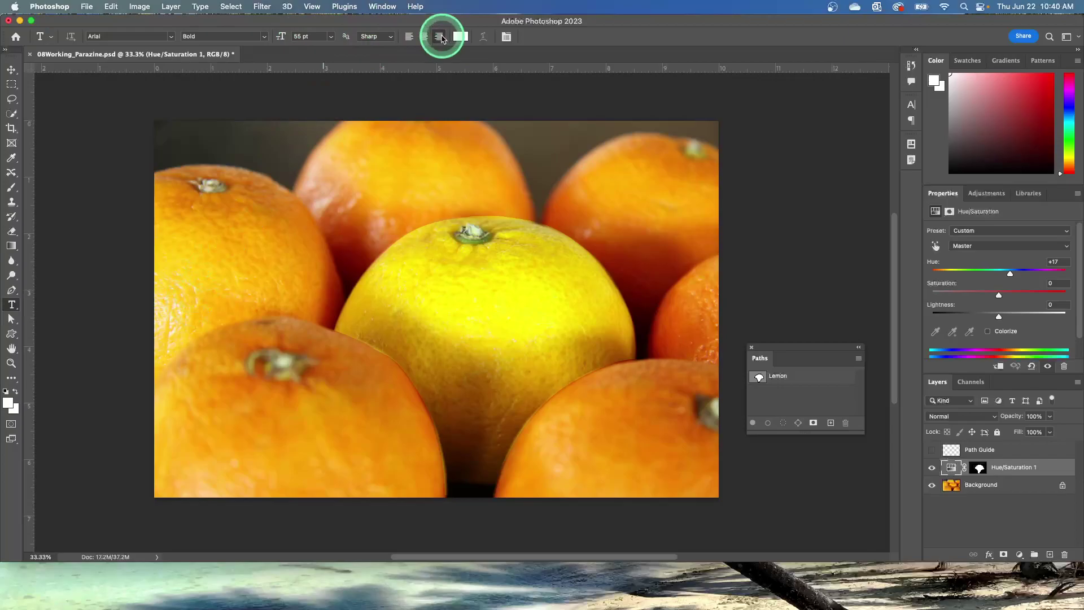
{"action": "left_click", "coordinate": [425, 37]}
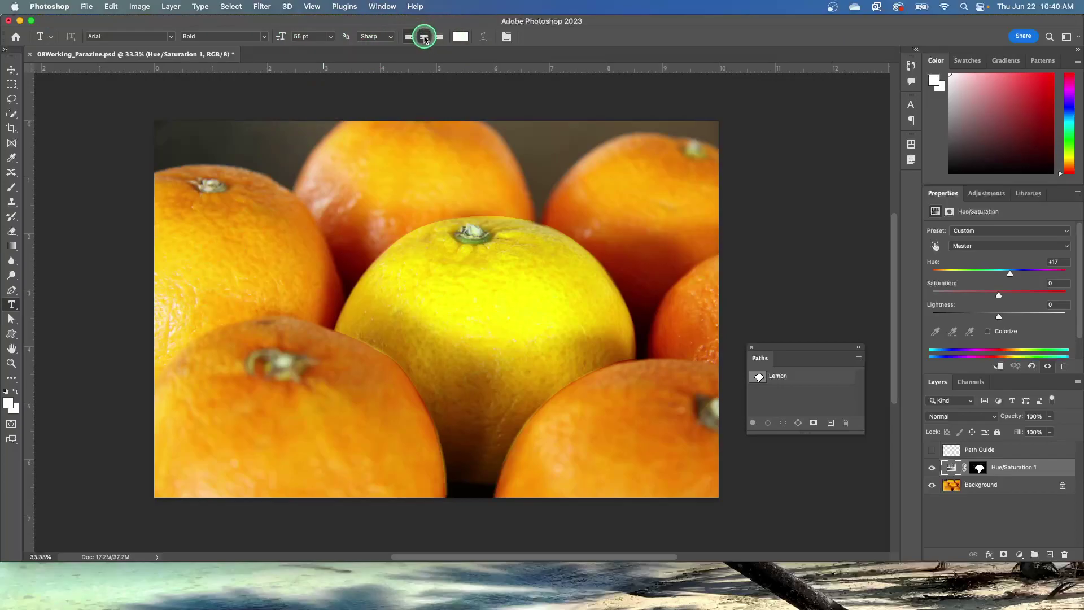
{"action": "left_click", "coordinate": [440, 38]}
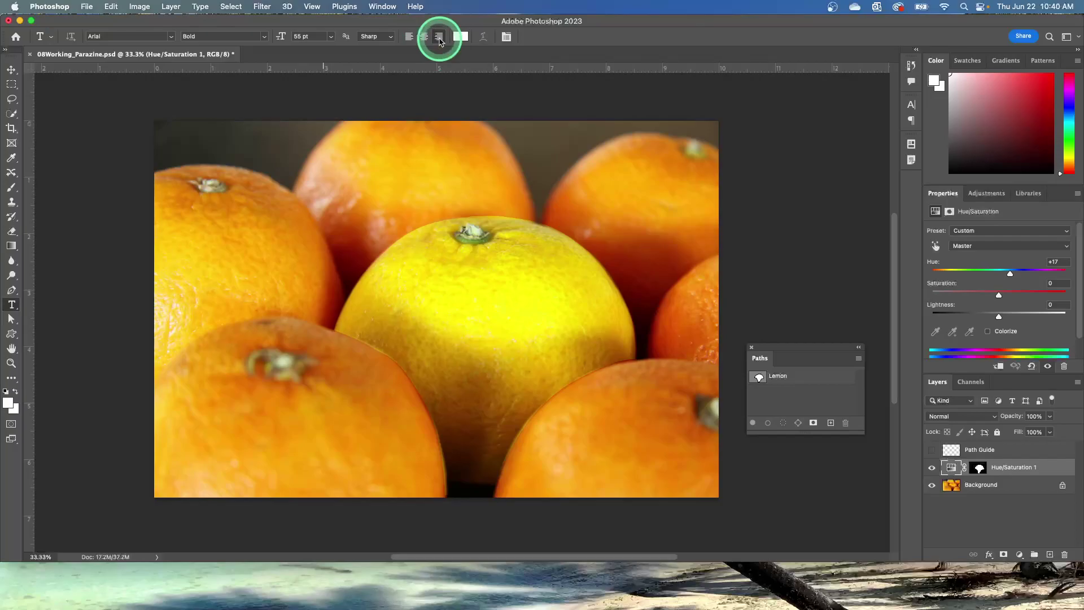
{"action": "left_click", "coordinate": [461, 36]}
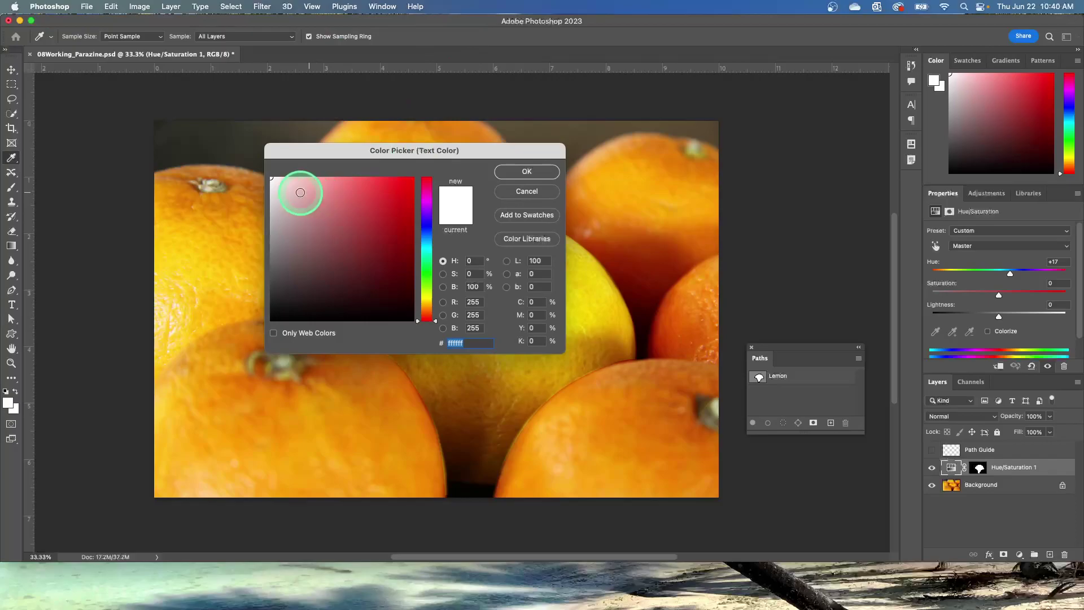
{"action": "left_click", "coordinate": [513, 171]}
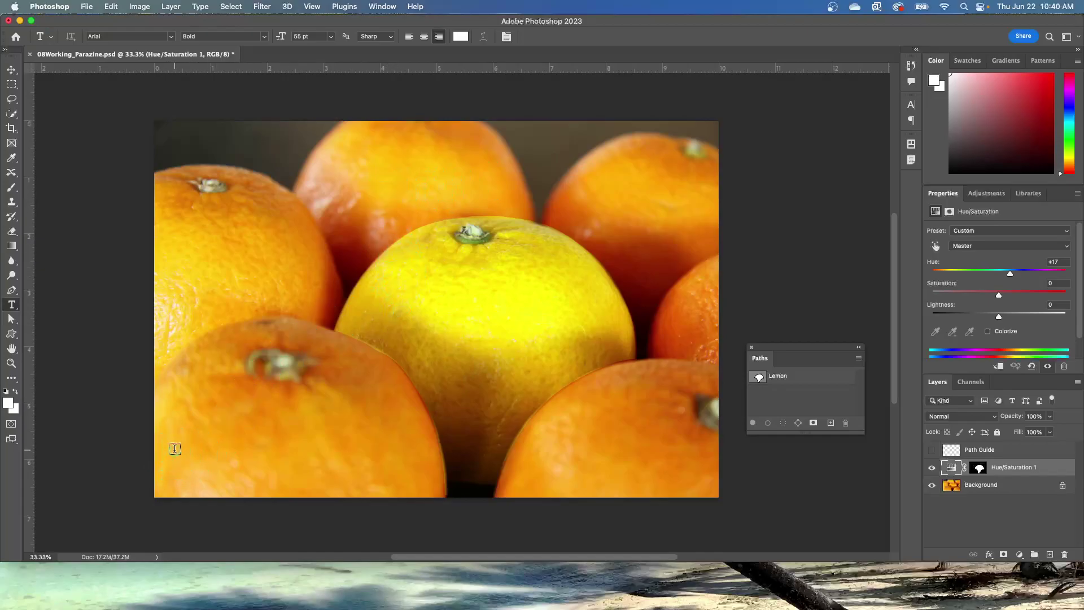
Draw a text box across the photo's bottom and type 'Citrus Lane Farms'.
{"action": "left_click_drag", "start_coordinate": [174, 451], "coordinate": [694, 481]}
{"action": "mouse_move", "coordinate": [695, 482]}
{"action": "left_mouse_down"}
{"action": "mouse_move", "coordinate": [703, 498]}
{"action": "mouse_move", "coordinate": [704, 489]}
{"action": "left_mouse_up"}
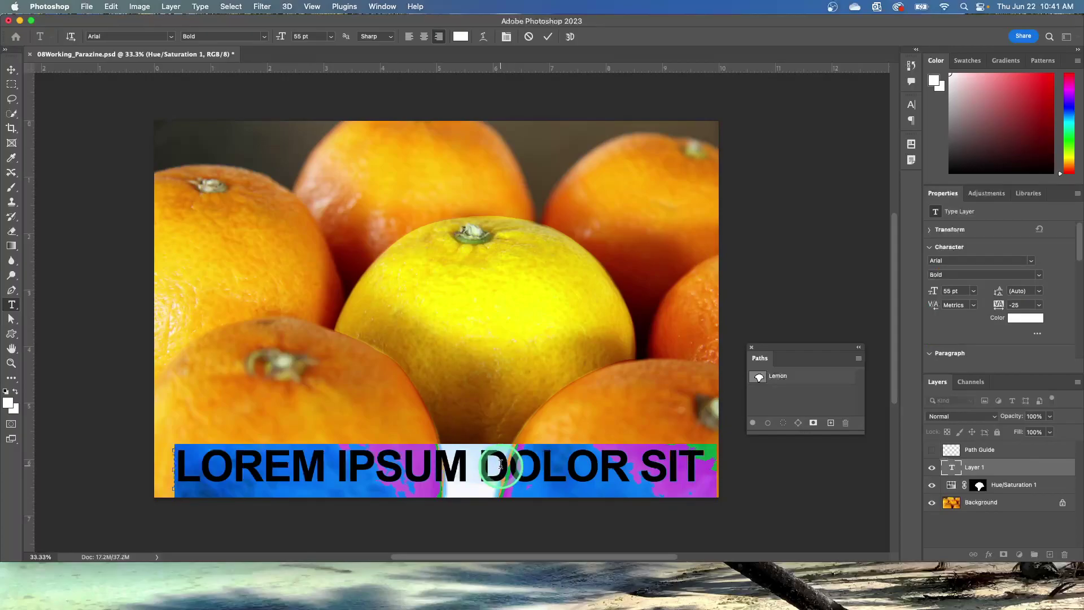
{"action": "type", "text": "CI"}
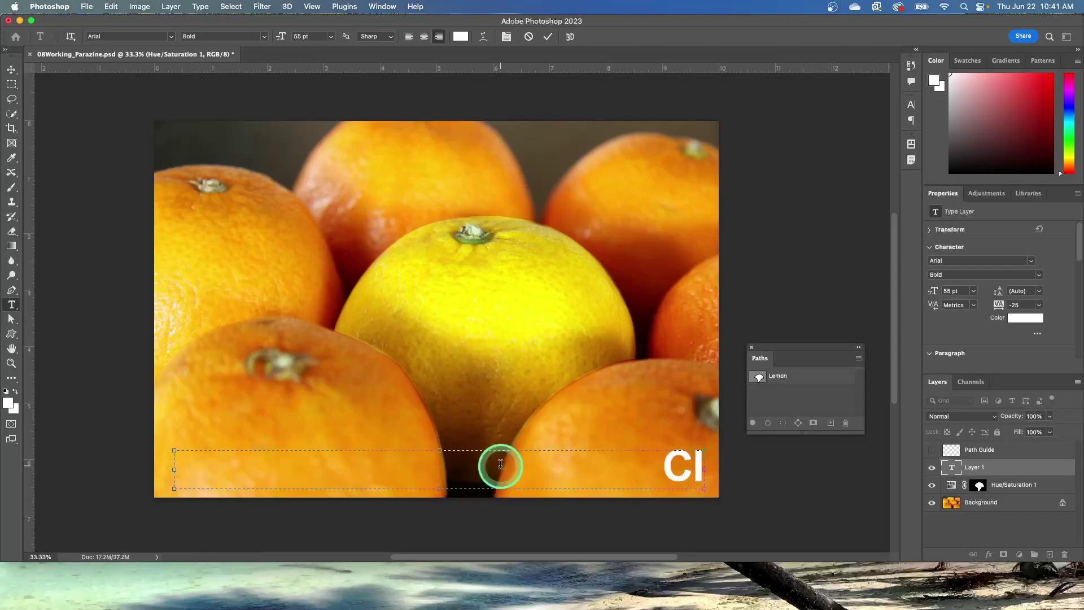
{"action": "key", "text": "BackSpace"}
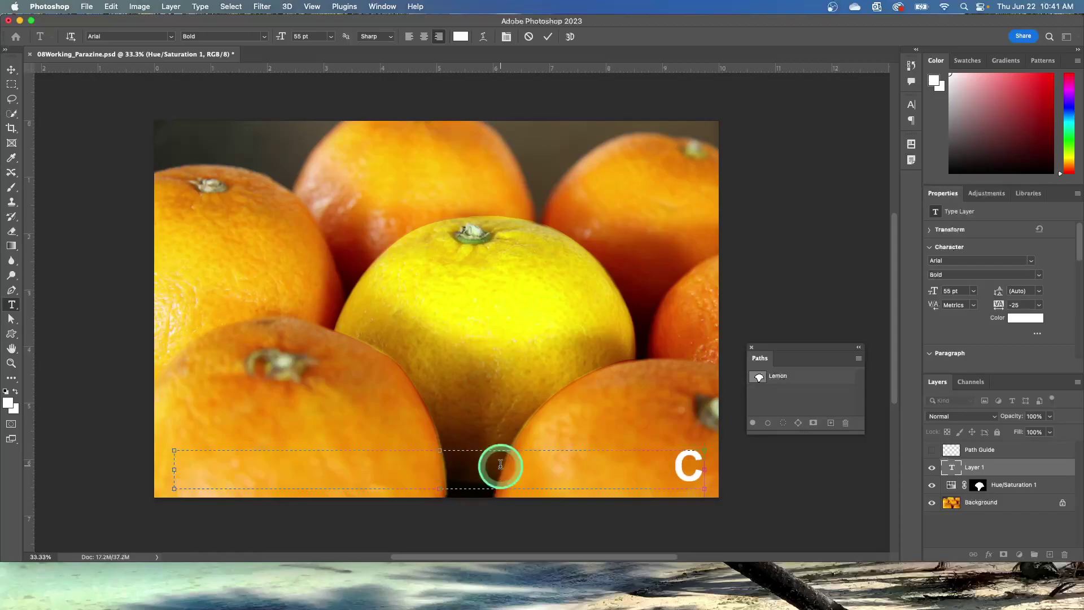
{"action": "type", "text": "ITR"}
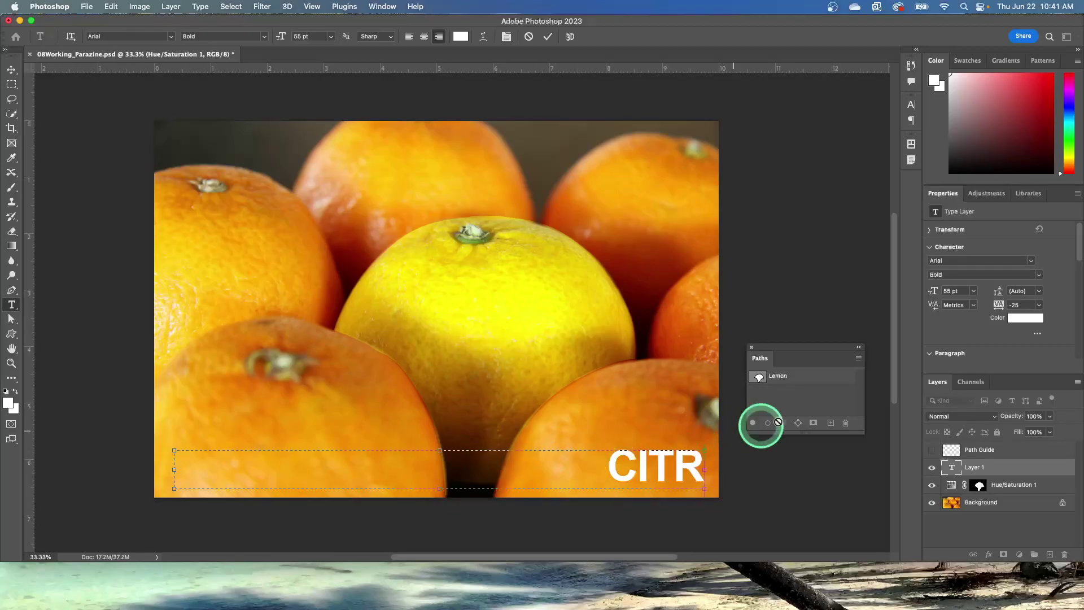
{"action": "scroll", "coordinate": [964, 333], "scroll_direction": "down", "scroll_amount": 4}
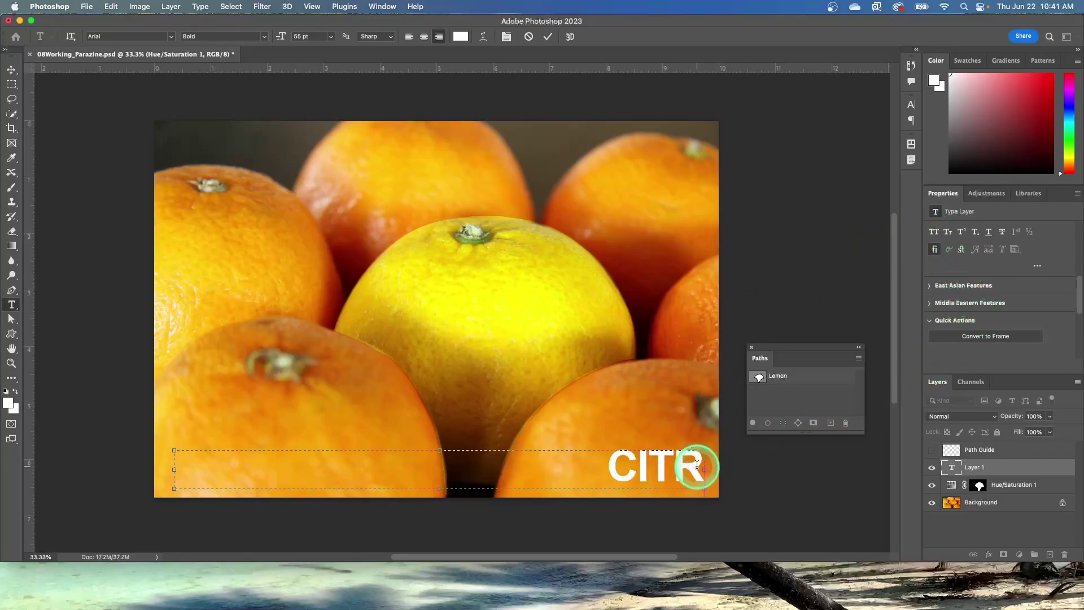
{"action": "key", "text": "BackSpace"}
{"action": "key", "text": "BackSpace"}
{"action": "key", "text": "BackSpace"}
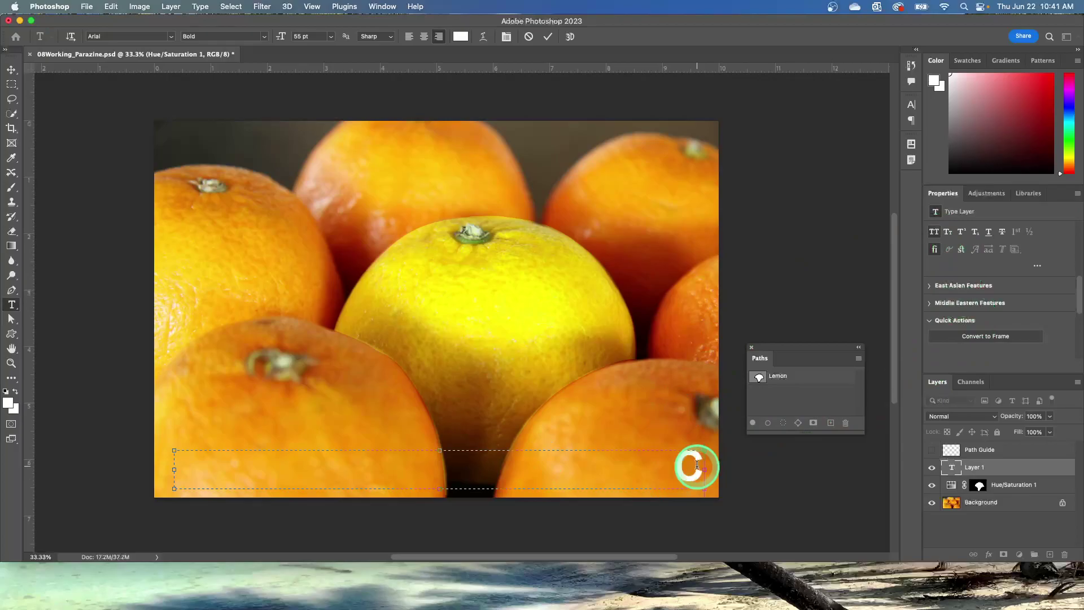
{"action": "type", "text": "ITRUS"}
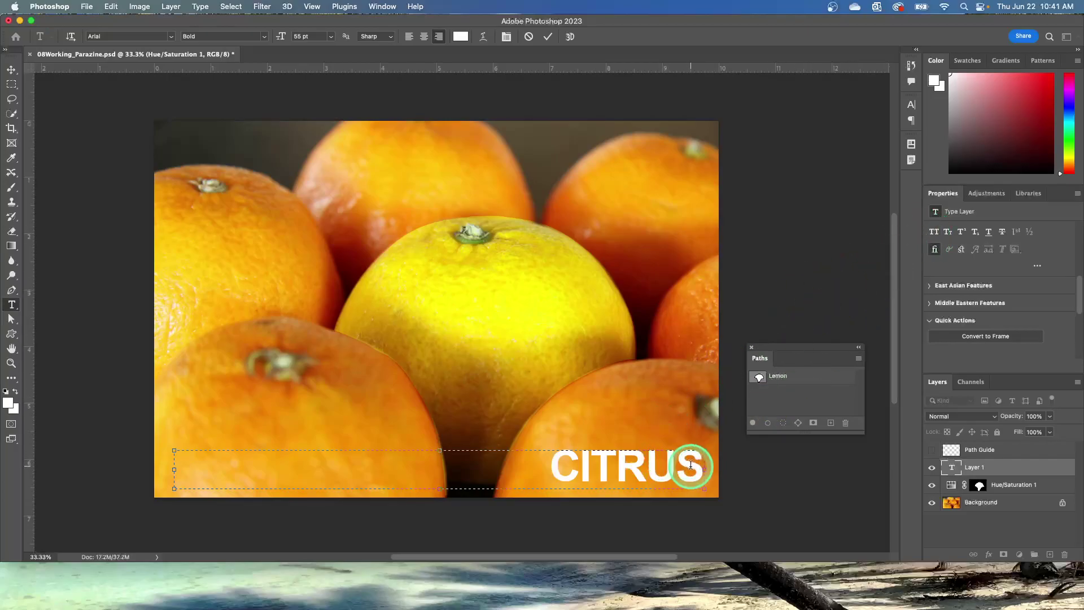
{"action": "key", "text": "BackSpace"}
{"action": "key", "text": "BackSpace"}
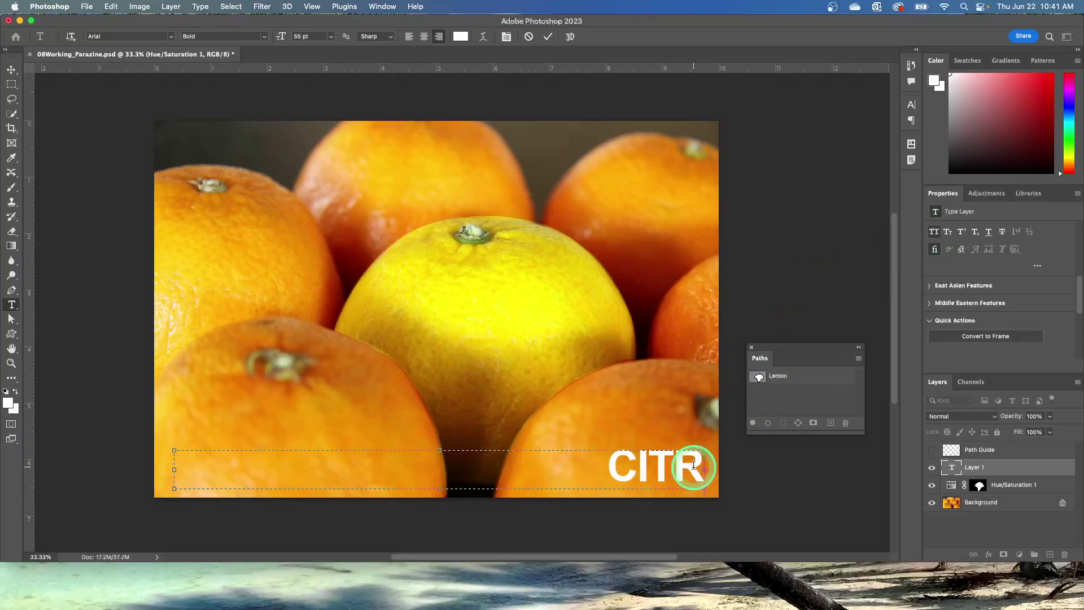
{"action": "key", "text": "BackSpace"}
{"action": "key", "text": "BackSpace"}
{"action": "key", "text": "BackSpace"}
{"action": "type", "text": "ITRUS"}
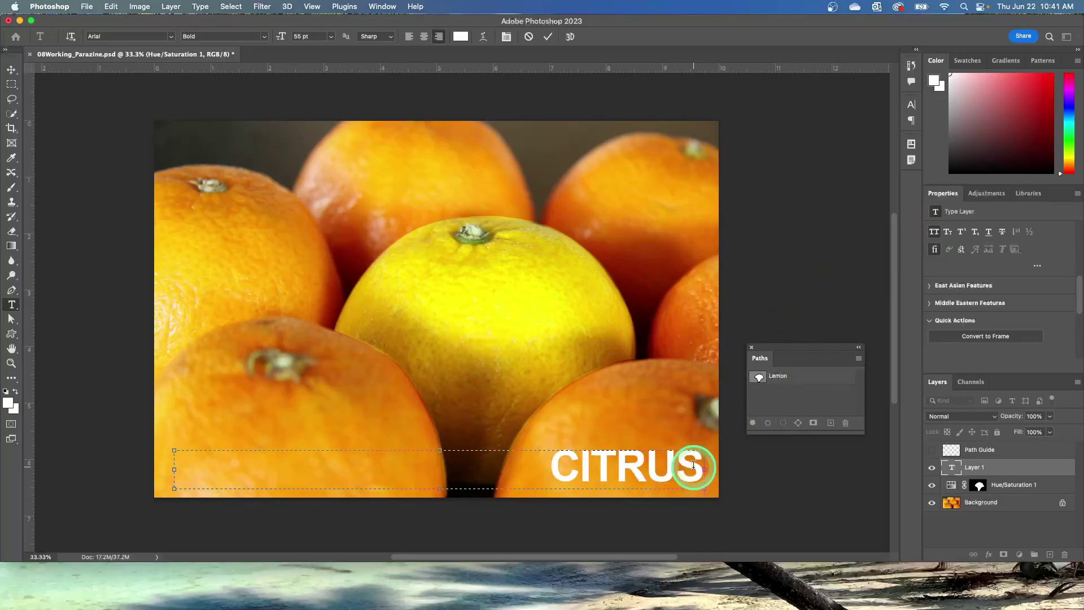
{"action": "key", "text": "BackSpace"}
{"action": "key", "text": "BackSpace"}
{"action": "key", "text": "BackSpace"}
{"action": "key", "text": "BackSpace"}
{"action": "key", "text": "BackSpace"}
{"action": "key", "text": "BackSpace"}
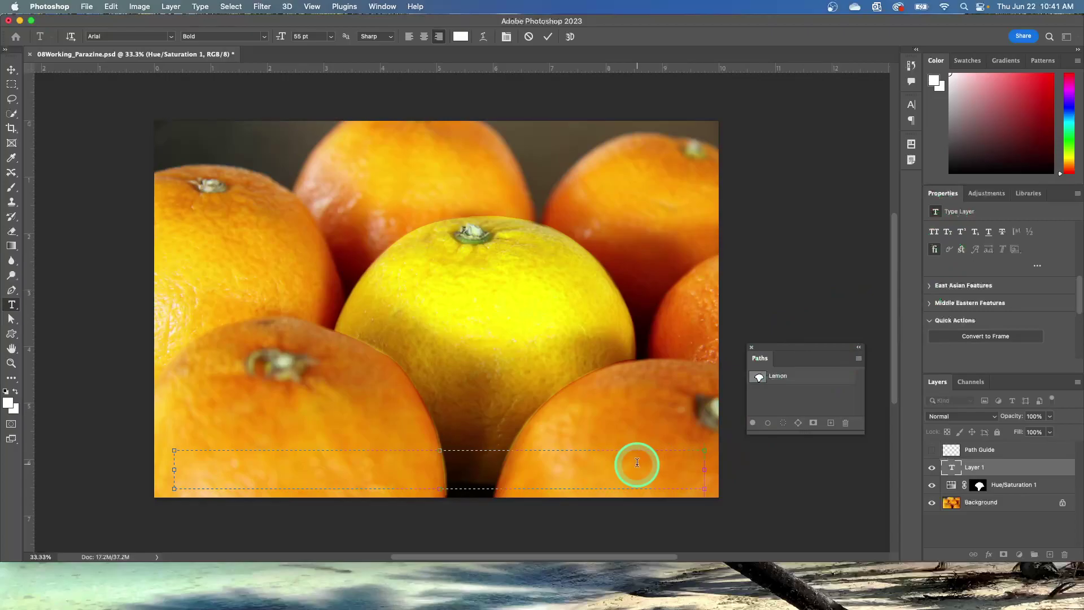
{"action": "type", "text": "Citrus"}
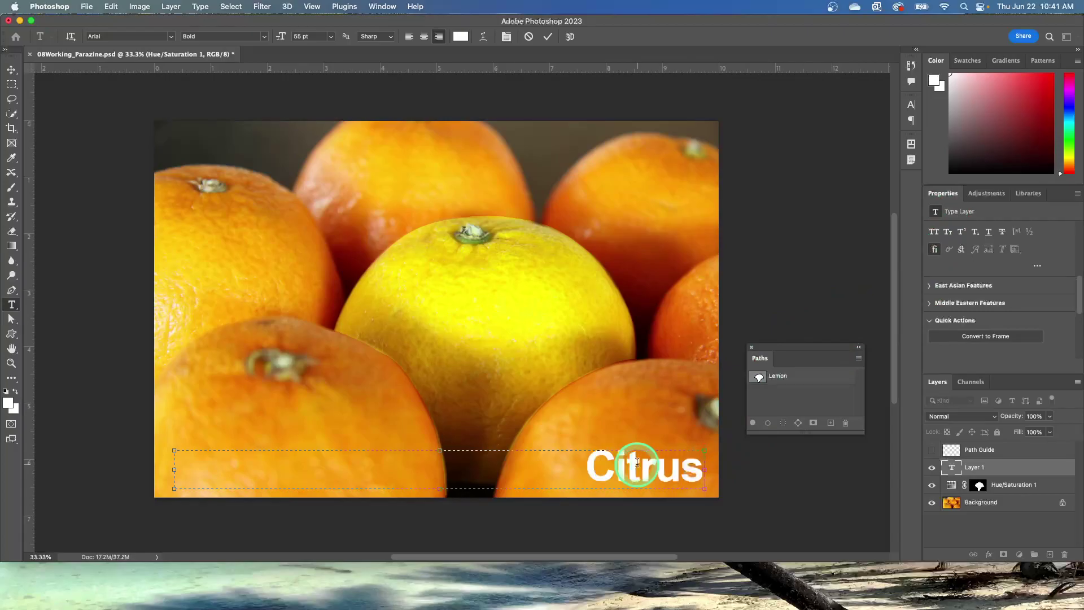
{"action": "type", "text": " Lane F"}
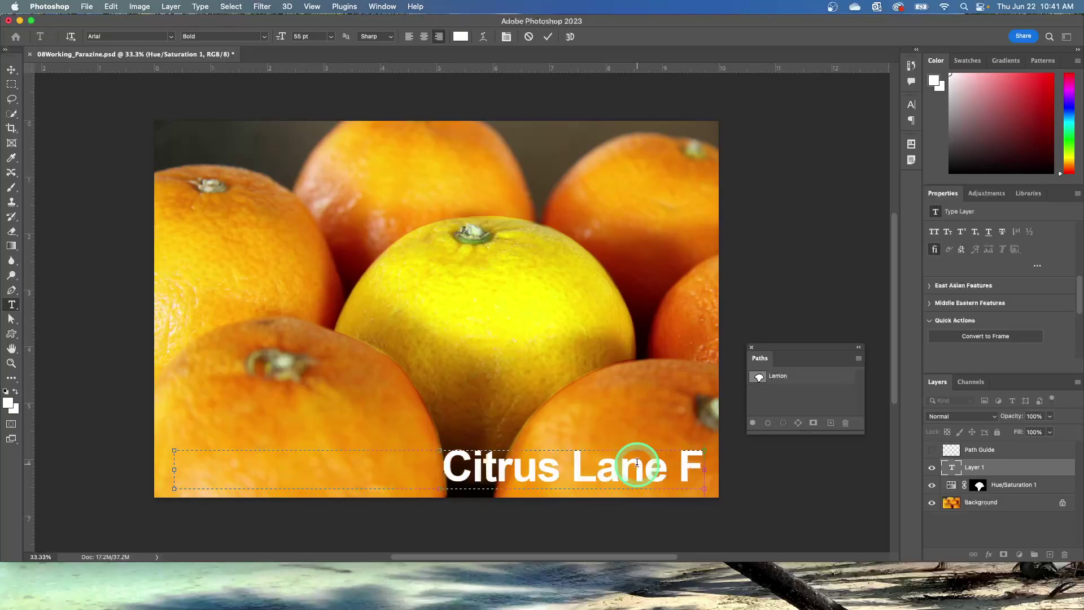
{"action": "type", "text": "arms"}
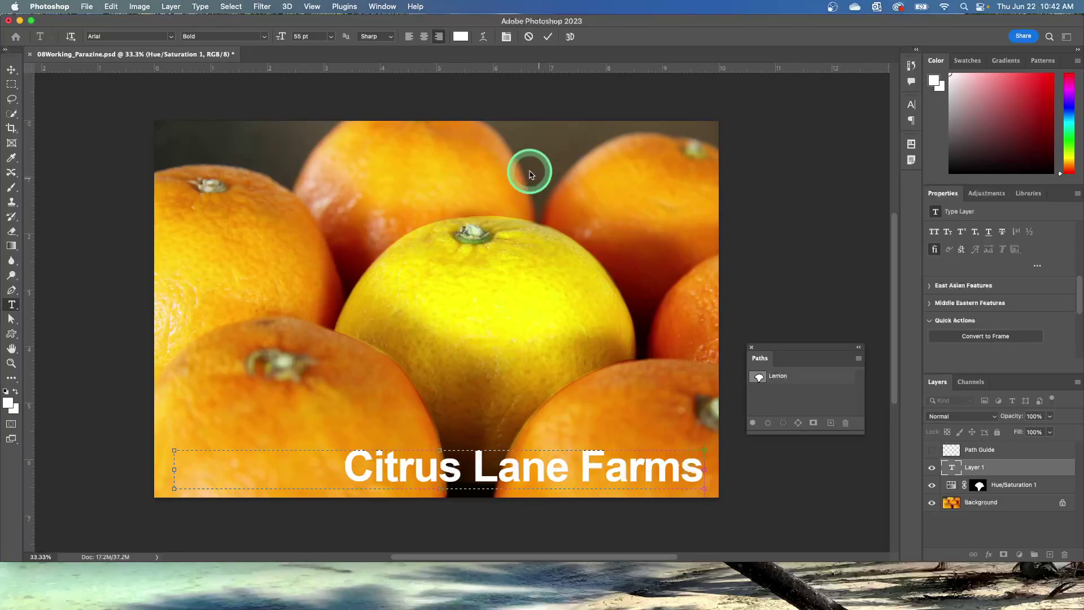
Commit the headline, keep its tracking at -25 and switch it to All Caps.
{"action": "left_click", "coordinate": [548, 37]}
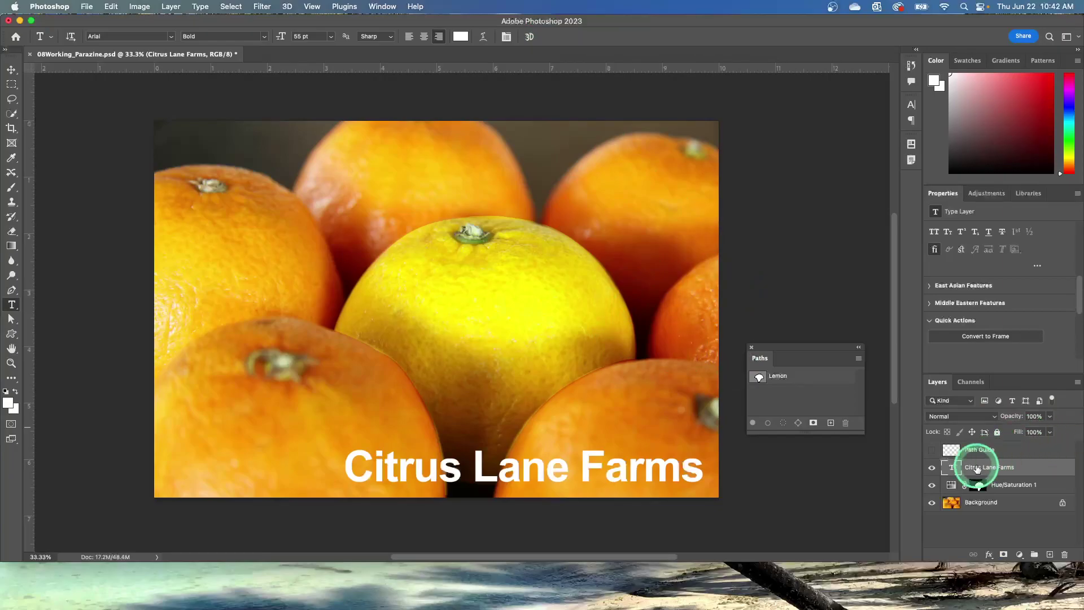
{"action": "left_click", "coordinate": [1037, 266]}
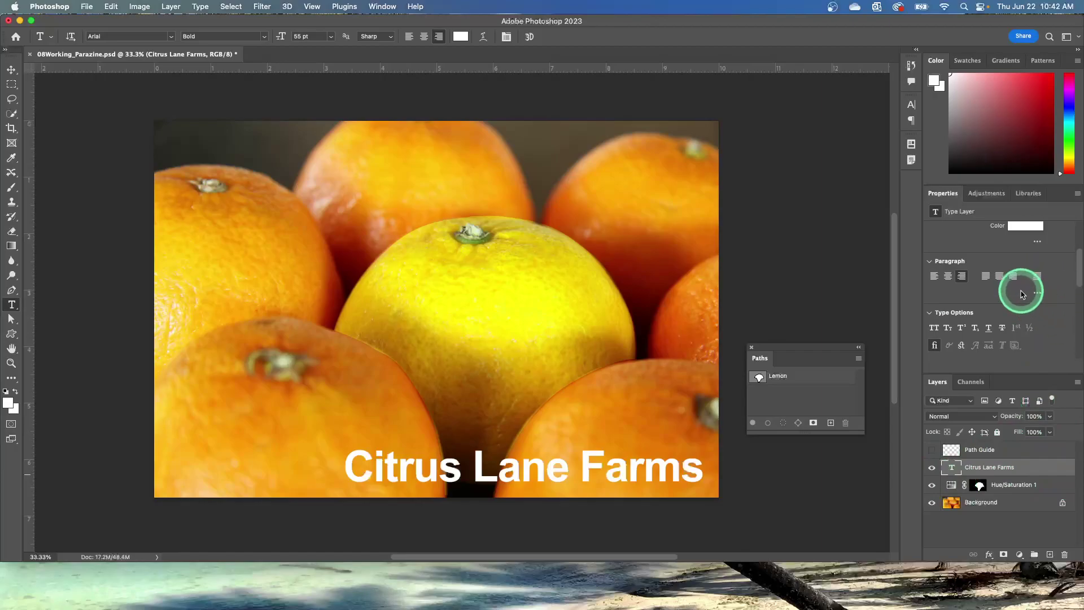
{"action": "scroll", "coordinate": [1019, 288], "scroll_direction": "up", "scroll_amount": 3}
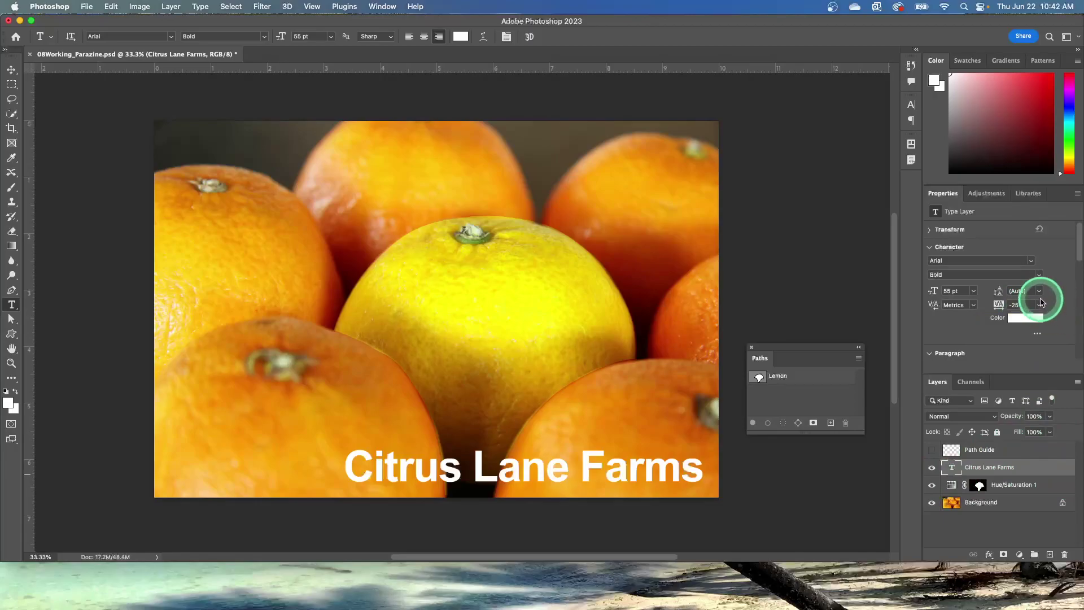
{"action": "left_click", "coordinate": [1040, 306]}
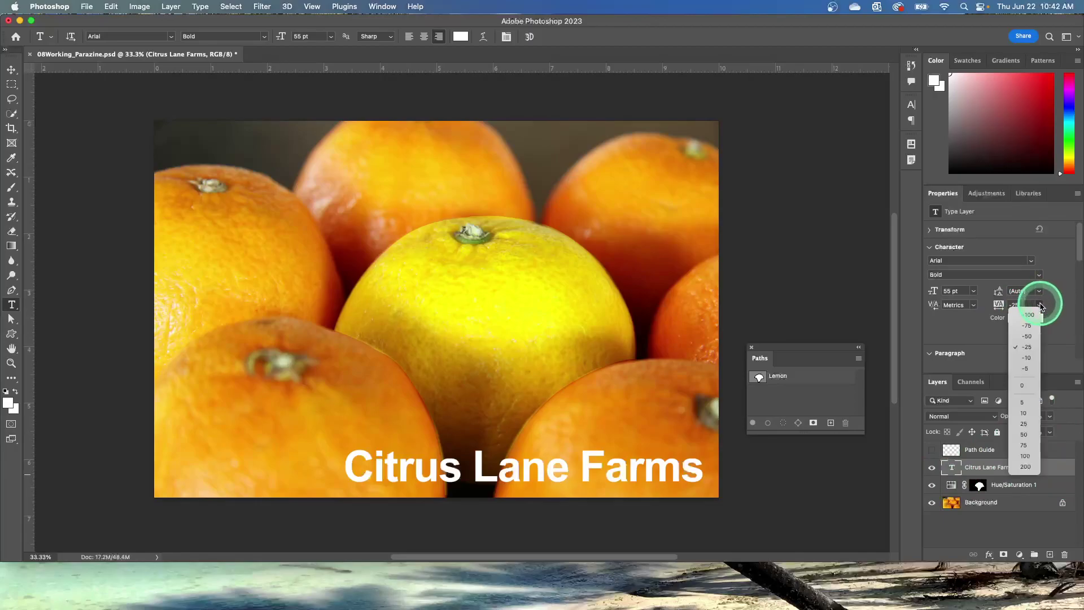
{"action": "left_click", "coordinate": [1031, 384]}
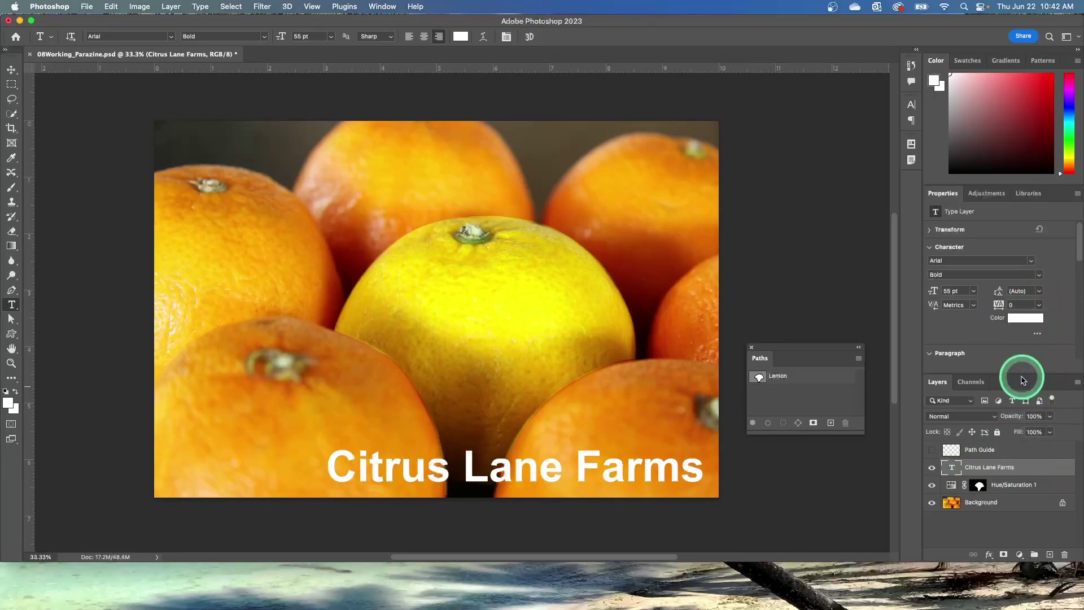
{"action": "left_click", "coordinate": [1040, 306]}
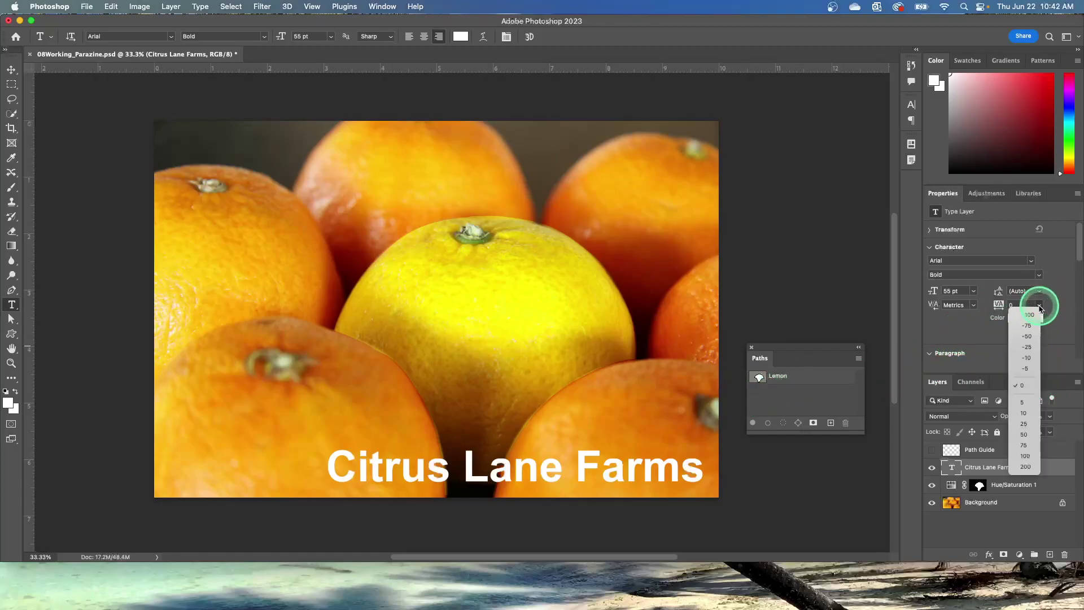
{"action": "left_click", "coordinate": [1026, 347]}
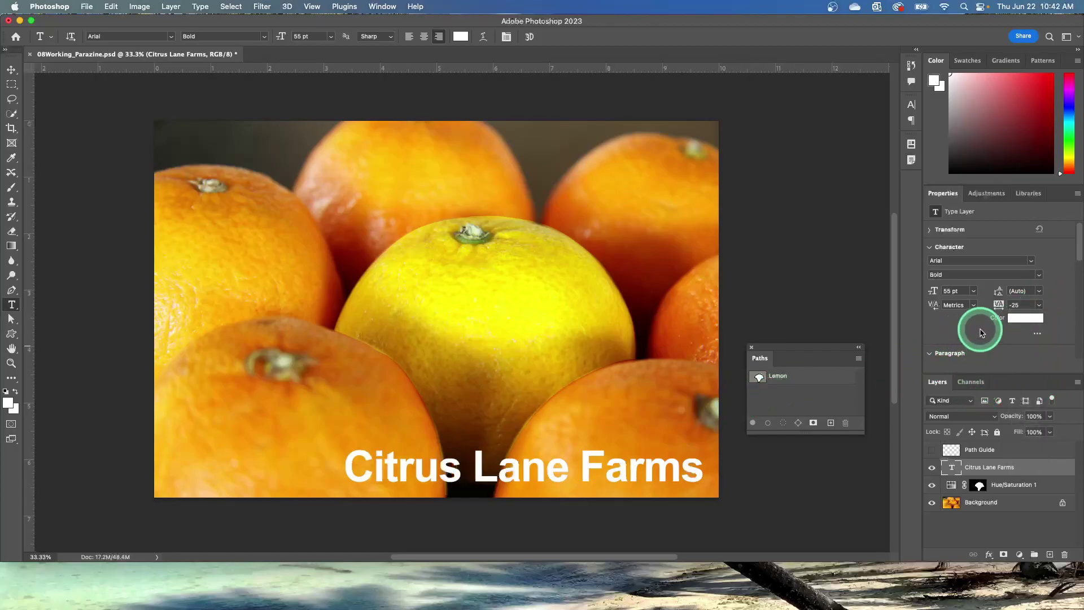
{"action": "scroll", "coordinate": [980, 336], "scroll_direction": "down", "scroll_amount": 4}
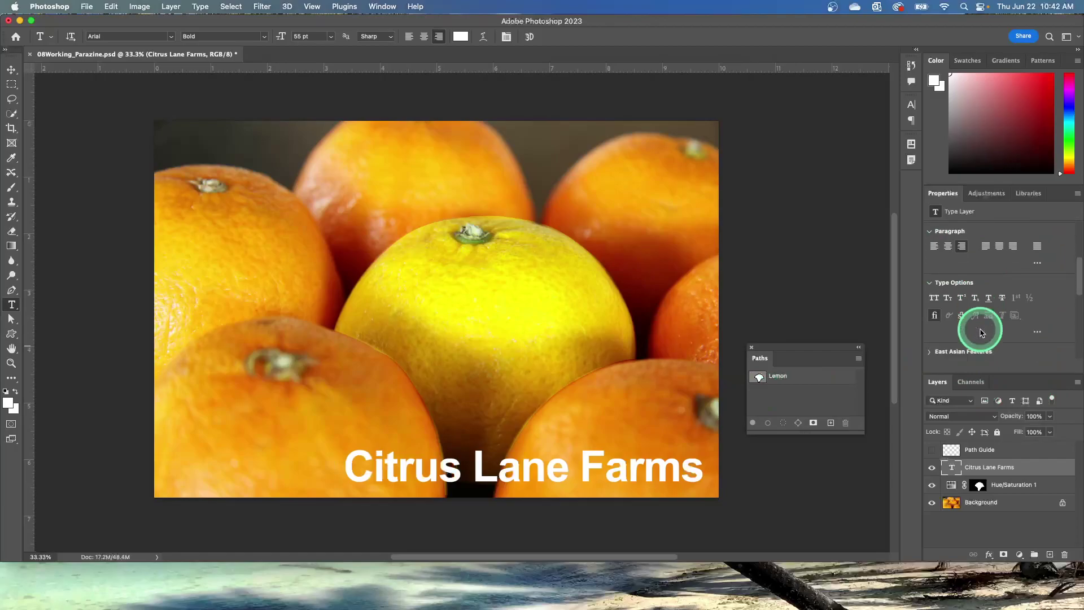
{"action": "left_click", "coordinate": [934, 298]}
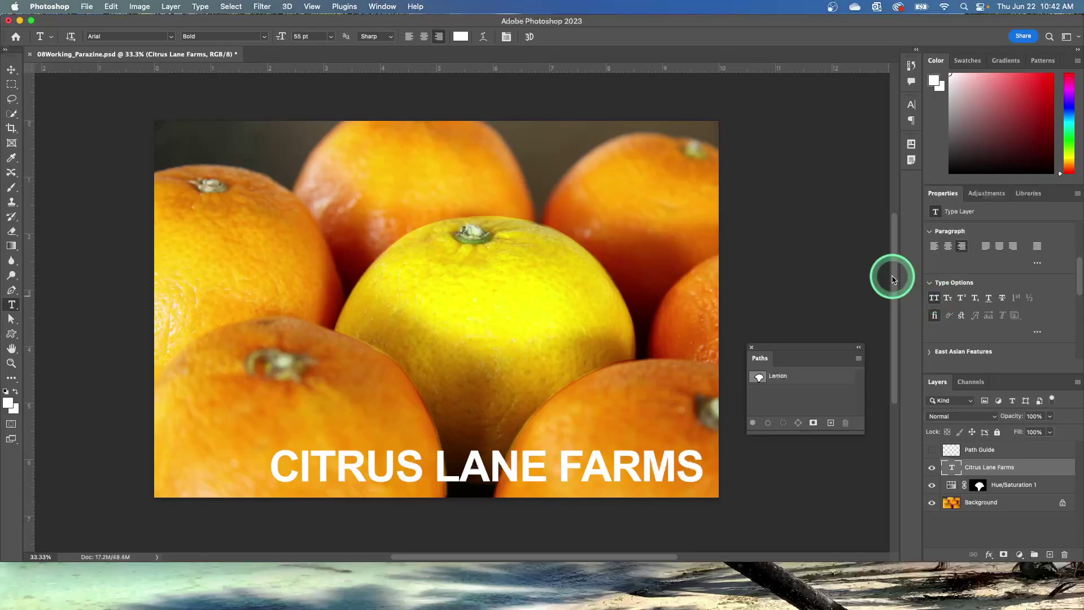
Move the CITRUS LANE FARMS text layer slightly up with the Move tool.
{"action": "left_click", "coordinate": [11, 70]}
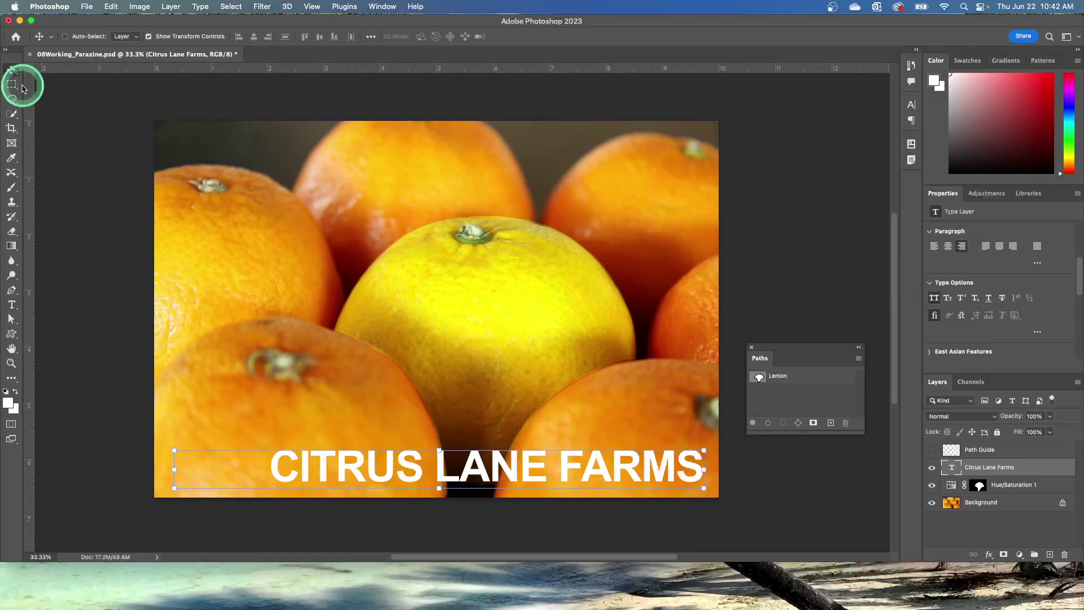
{"action": "mouse_move", "coordinate": [492, 474]}
{"action": "left_mouse_down"}
{"action": "mouse_move", "coordinate": [497, 451]}
{"action": "mouse_move", "coordinate": [489, 457]}
{"action": "mouse_move", "coordinate": [500, 458]}
{"action": "left_mouse_up"}
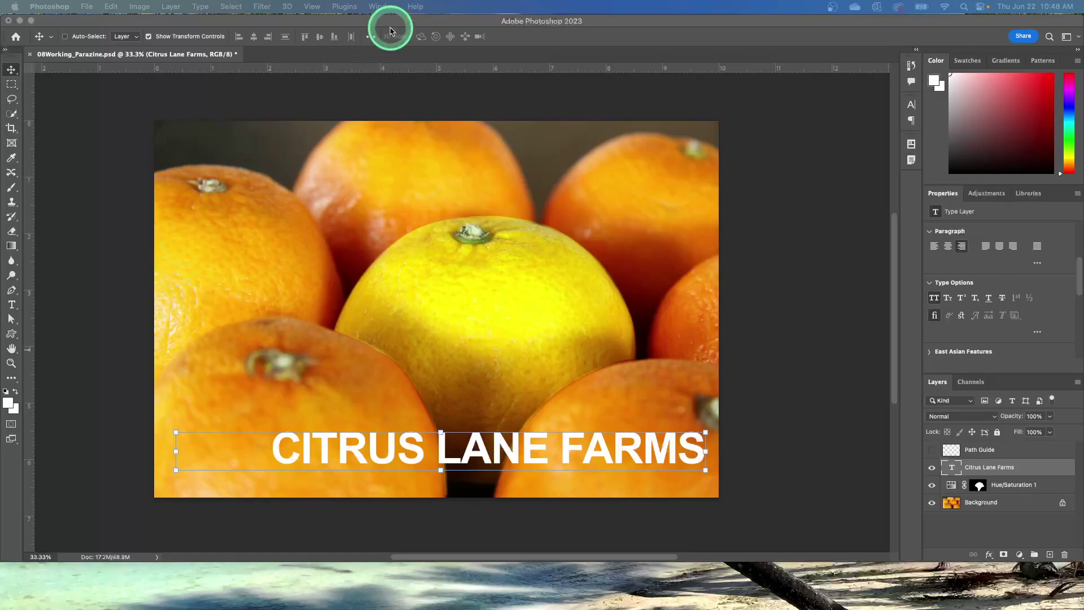
Float the Shapes panel and load Legacy Shapes and More from its menu.
{"action": "left_click", "coordinate": [383, 7]}
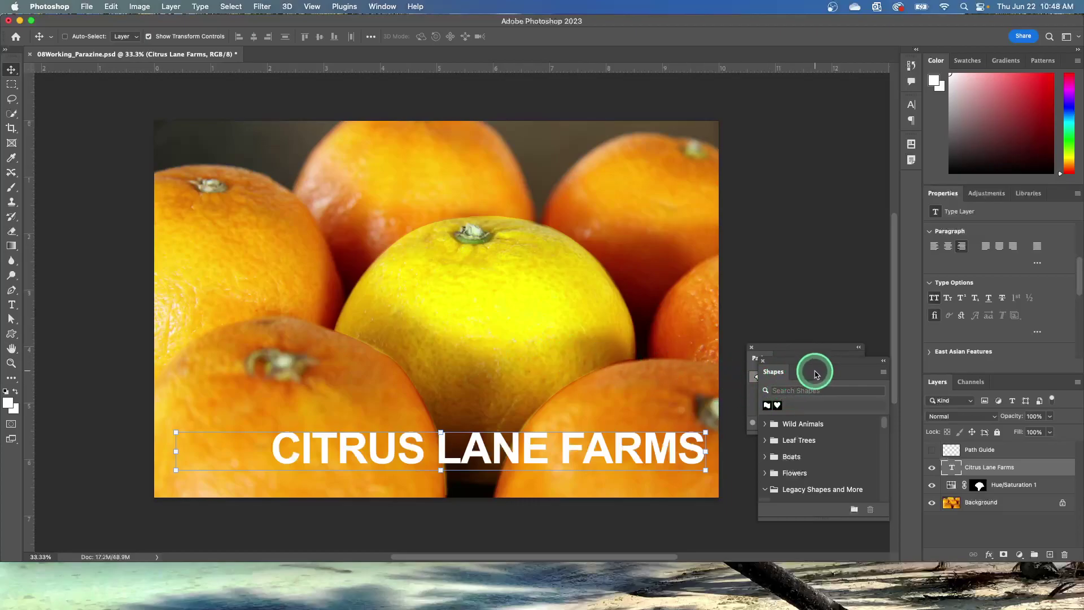
{"action": "left_click_drag", "start_coordinate": [815, 372], "coordinate": [811, 183]}
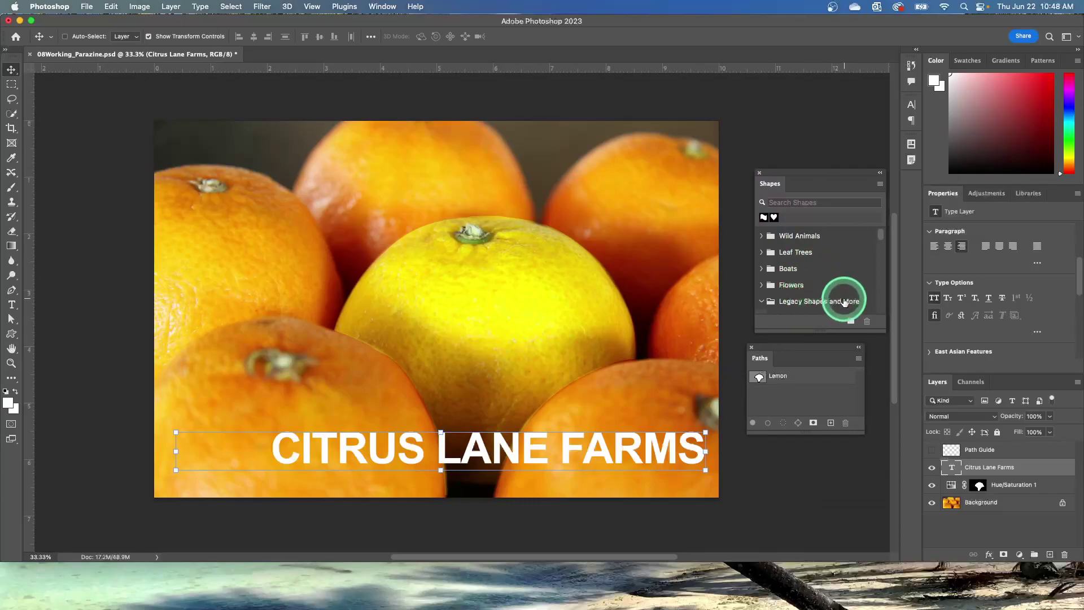
{"action": "left_click", "coordinate": [880, 187]}
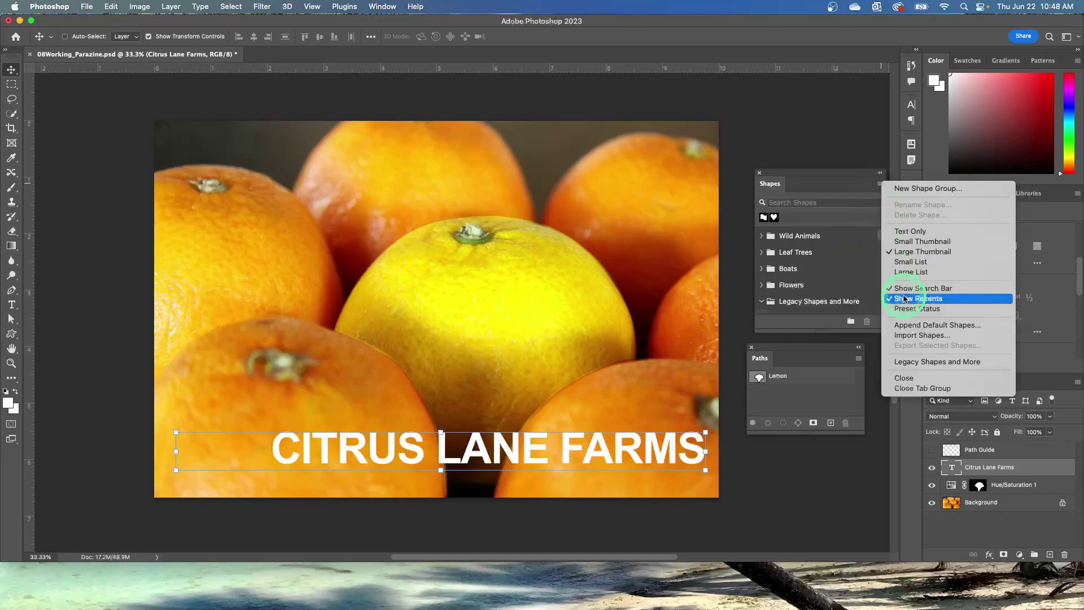
{"action": "left_click", "coordinate": [922, 364]}
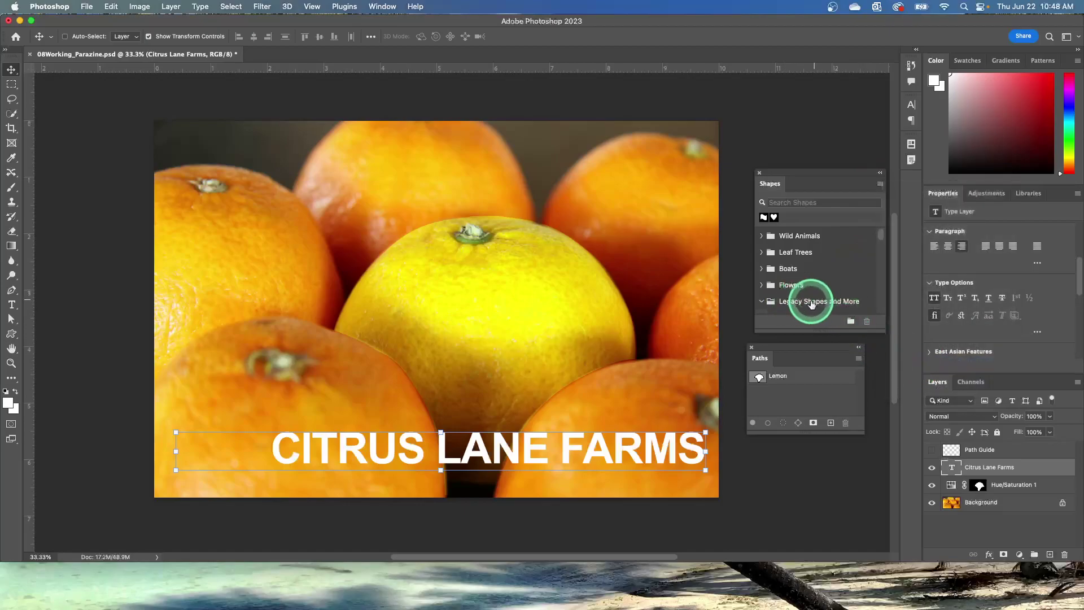
Delete the duplicate Legacy Shapes and More folder, expand it and pick a flower shape.
{"action": "left_click", "coordinate": [761, 301]}
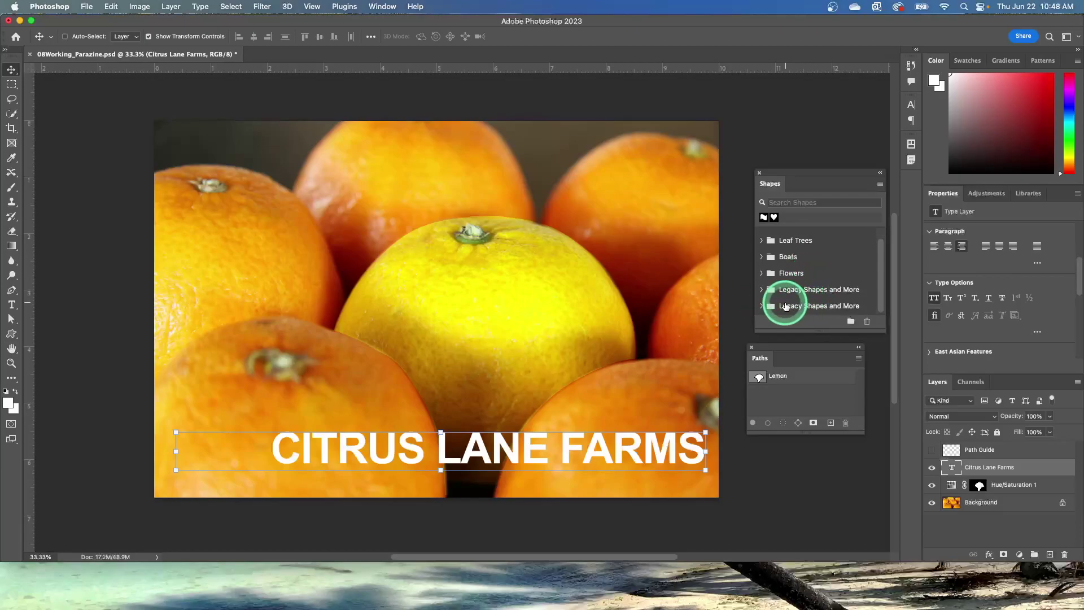
{"action": "left_click_drag", "start_coordinate": [786, 306], "coordinate": [868, 318]}
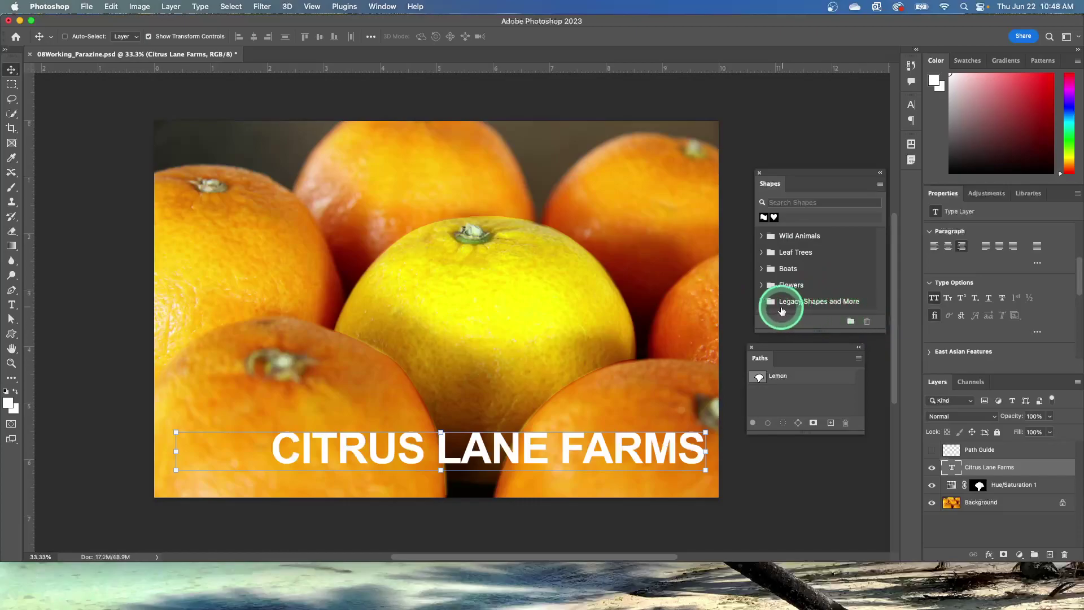
{"action": "left_click", "coordinate": [762, 301]}
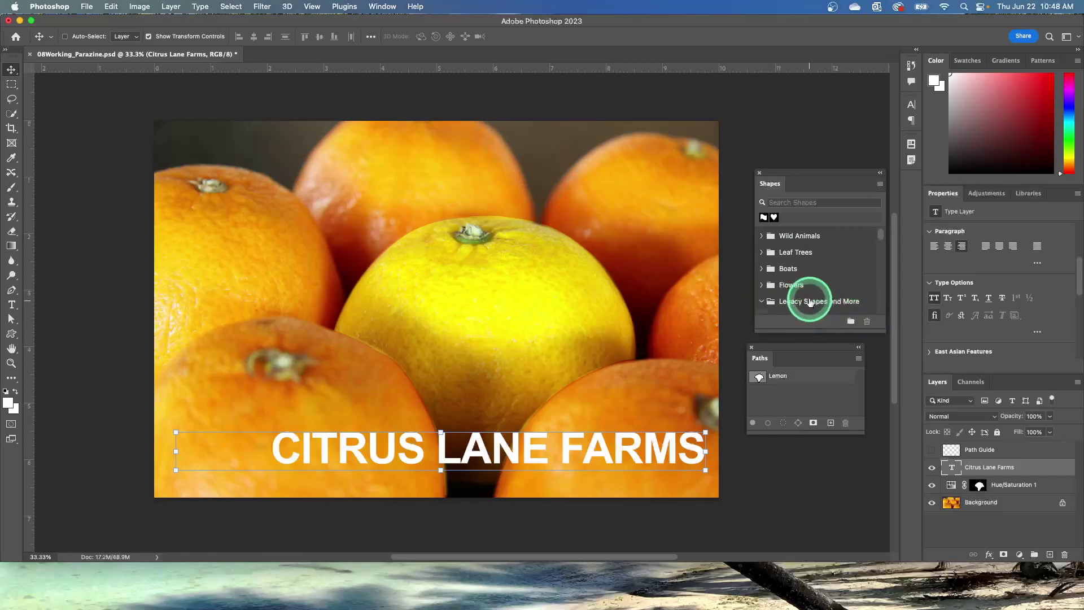
{"action": "scroll", "coordinate": [810, 302], "scroll_direction": "down", "scroll_amount": 5}
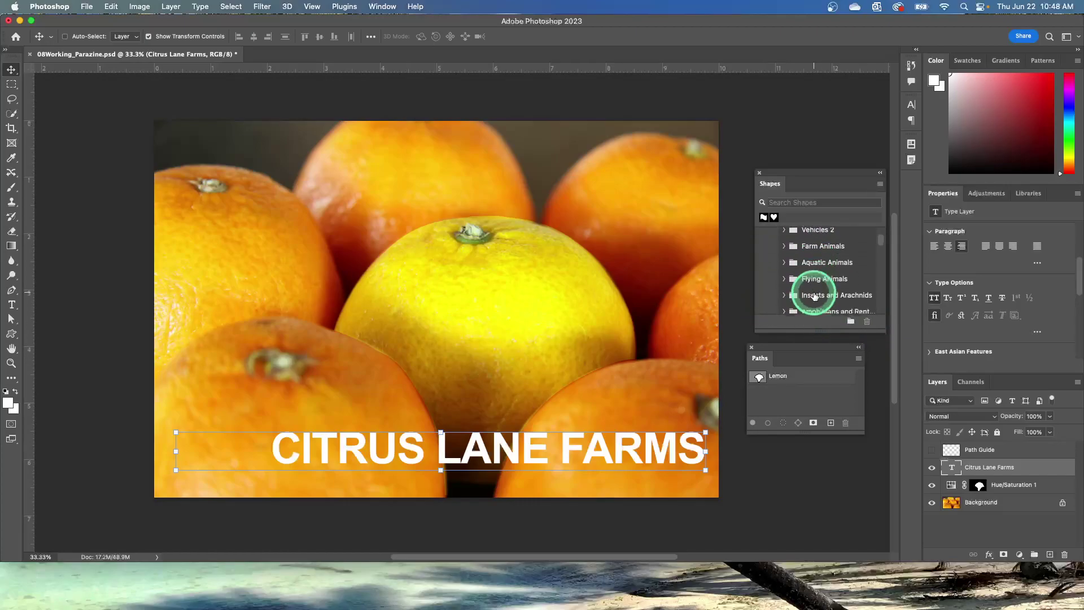
{"action": "scroll", "coordinate": [815, 296], "scroll_direction": "down", "scroll_amount": 5}
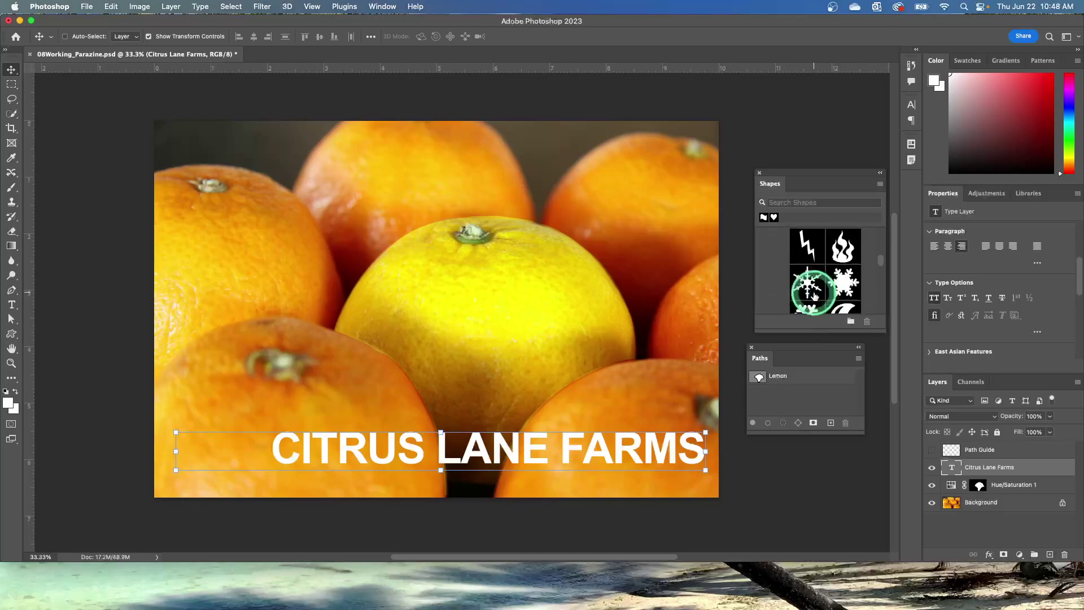
{"action": "scroll", "coordinate": [815, 295], "scroll_direction": "up", "scroll_amount": 10}
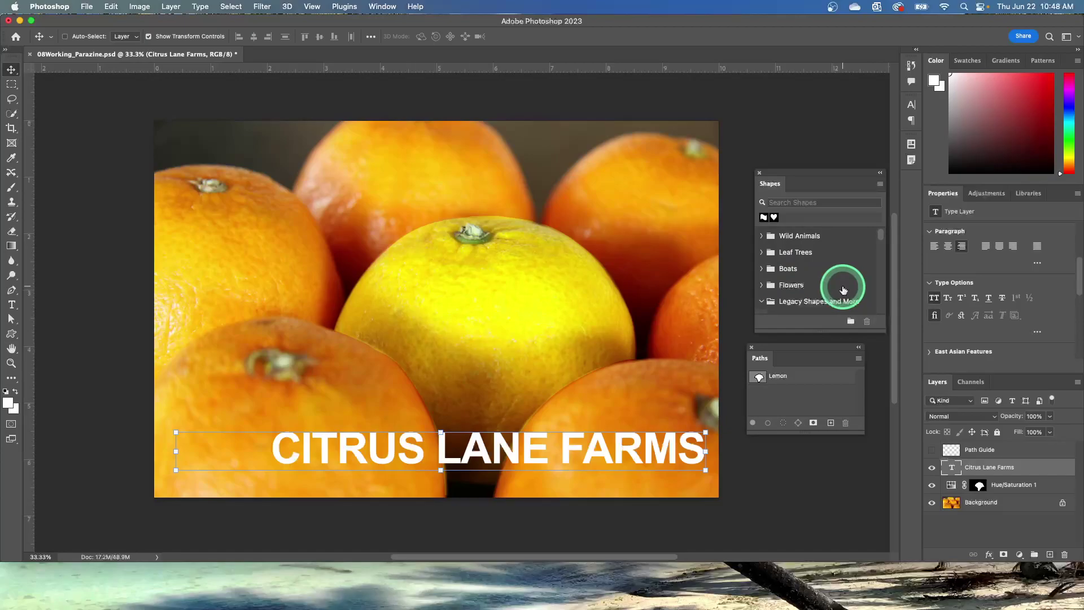
{"action": "scroll", "coordinate": [844, 289], "scroll_direction": "down", "scroll_amount": 1}
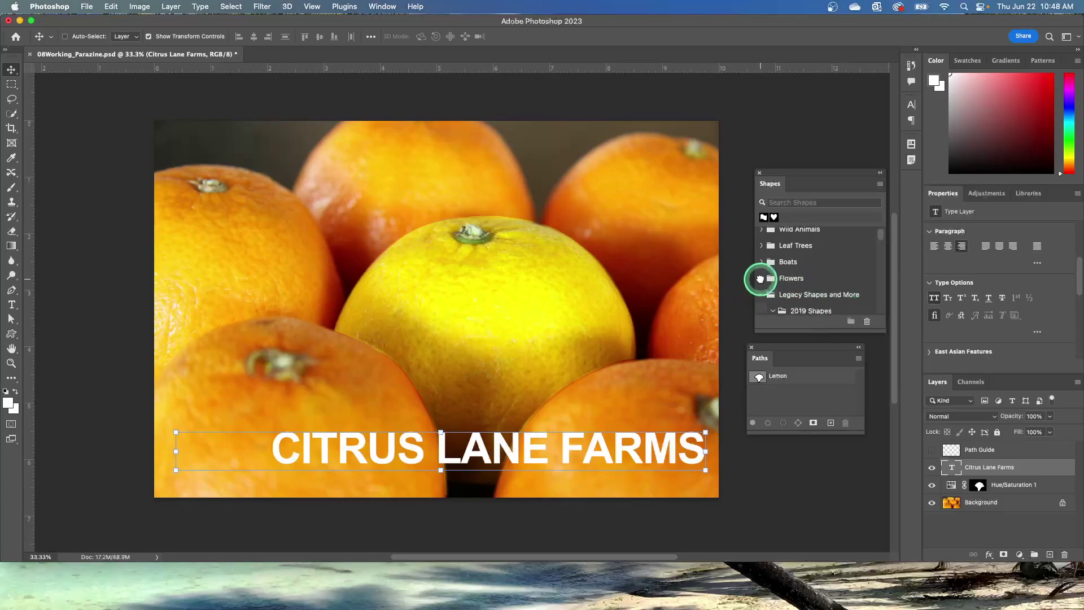
{"action": "scroll", "coordinate": [830, 296], "scroll_direction": "down", "scroll_amount": 3}
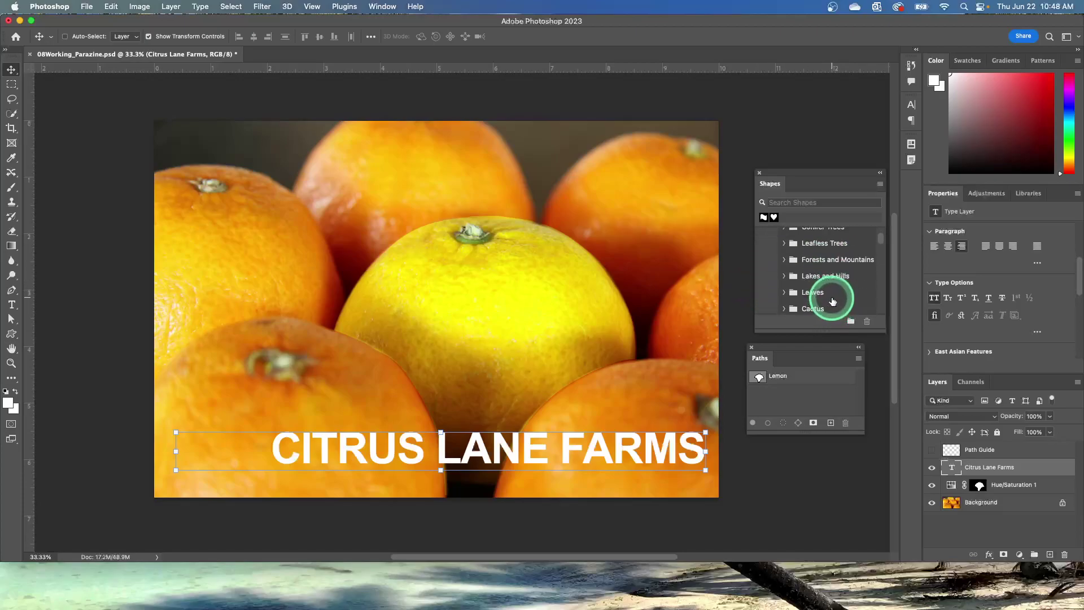
{"action": "scroll", "coordinate": [833, 301], "scroll_direction": "up", "scroll_amount": 3}
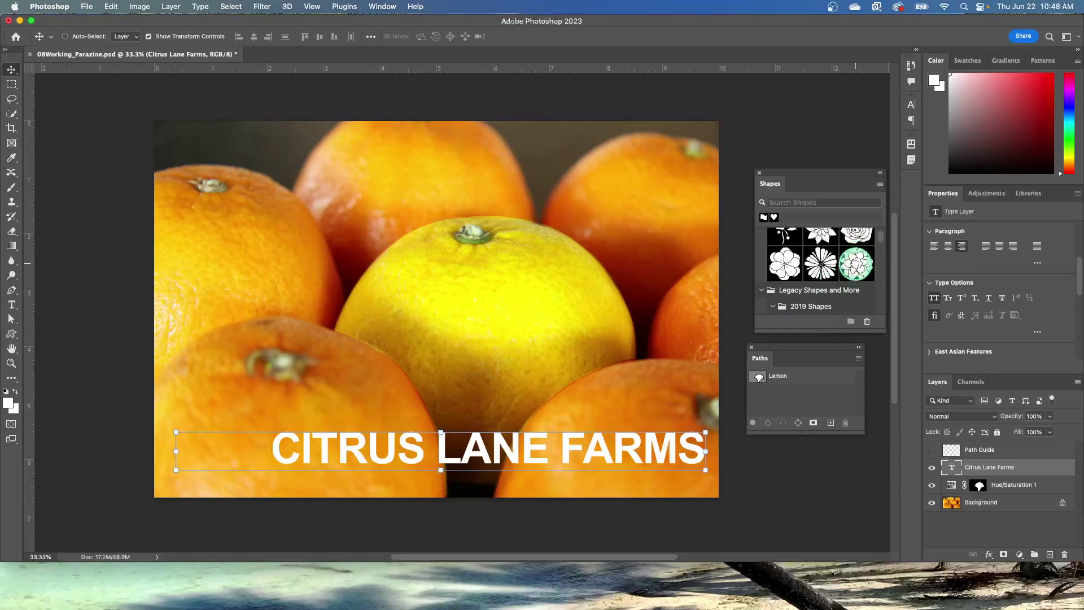
{"action": "left_click", "coordinate": [857, 265]}
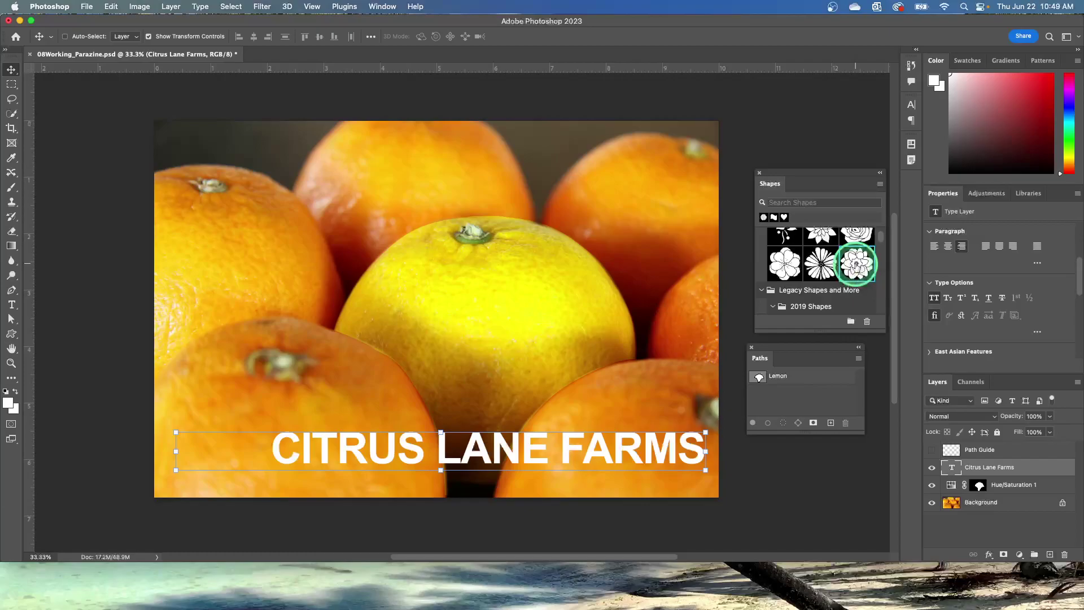
Choose the layered flower shape and dismiss the locked Background layer warning.
{"action": "left_click", "coordinate": [856, 263]}
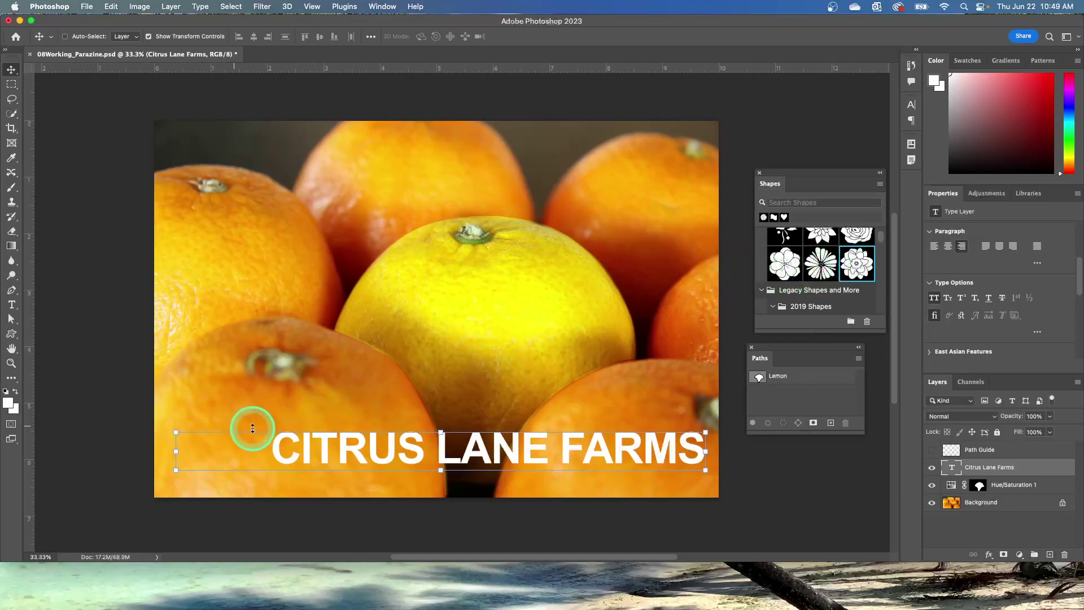
{"action": "left_click", "coordinate": [1033, 504]}
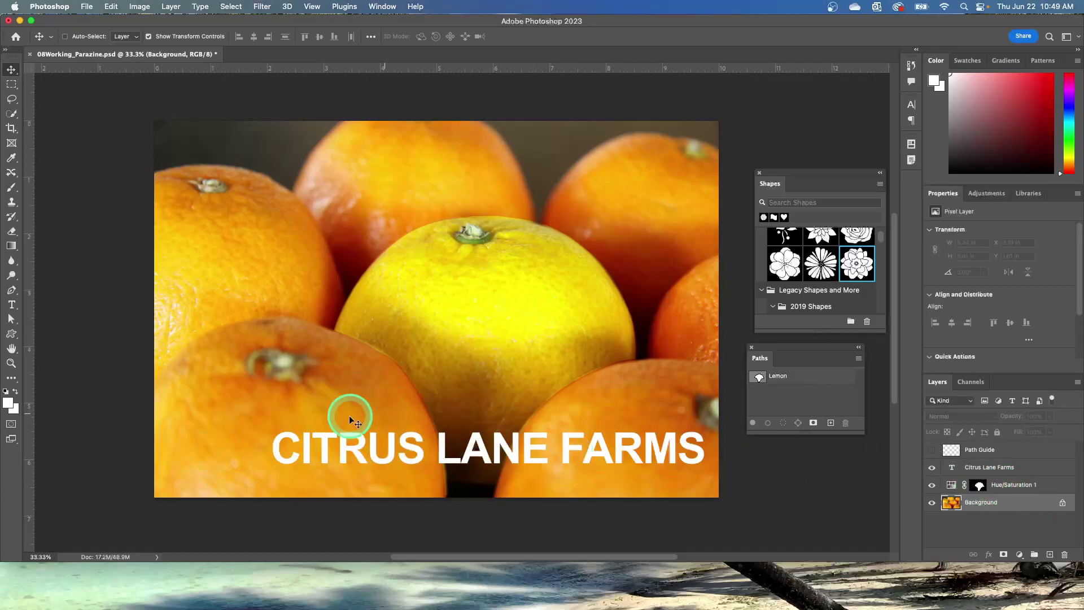
{"action": "left_click_drag", "start_coordinate": [183, 427], "coordinate": [249, 449]}
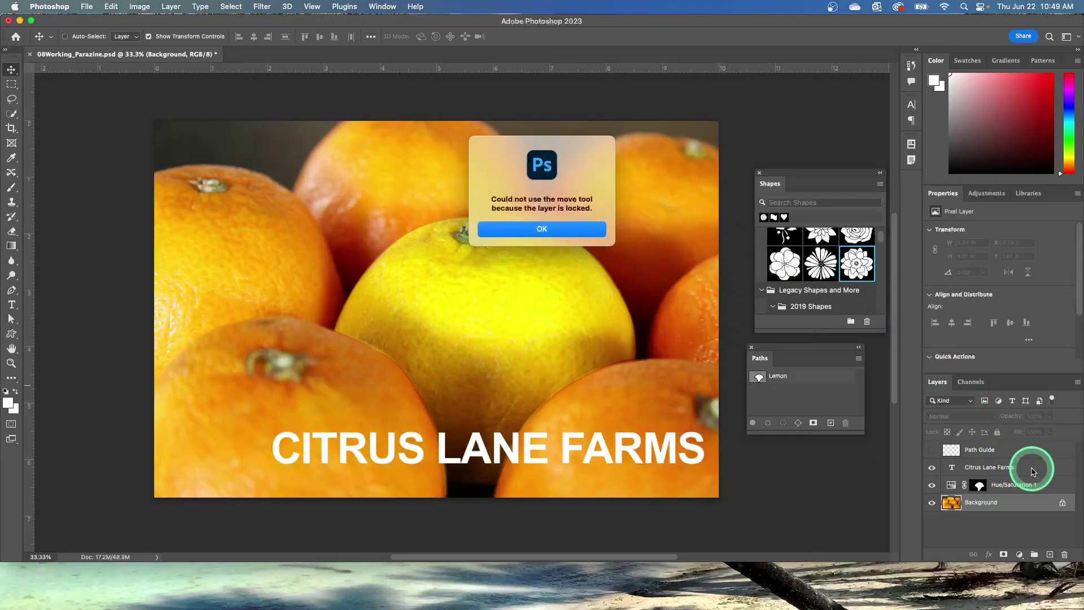
{"action": "left_click", "coordinate": [571, 230]}
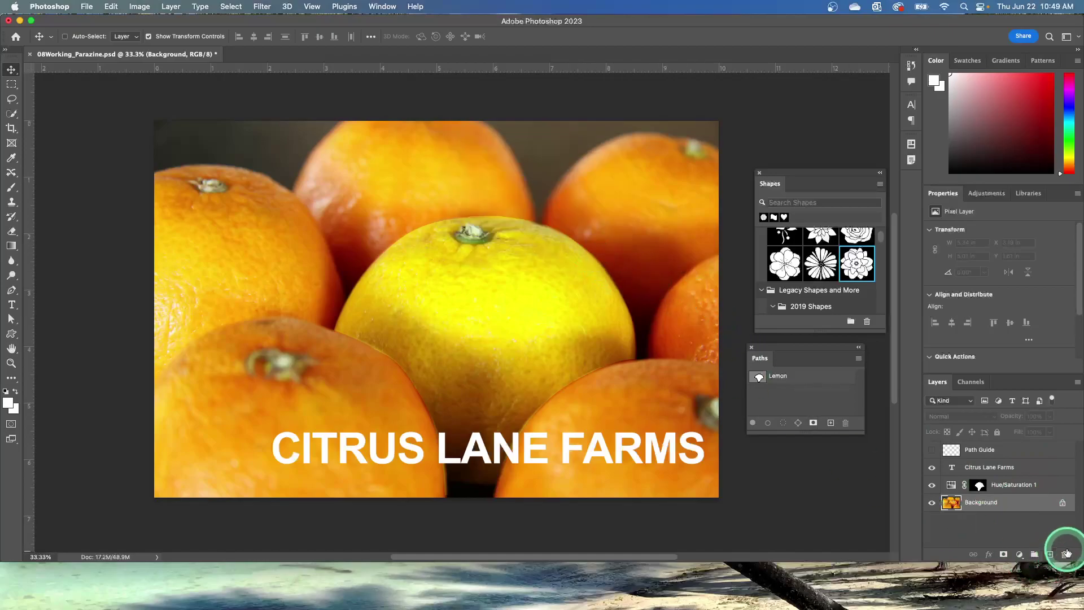
Select the headline layer and scale it down to about 43% width.
{"action": "left_click", "coordinate": [1048, 474]}
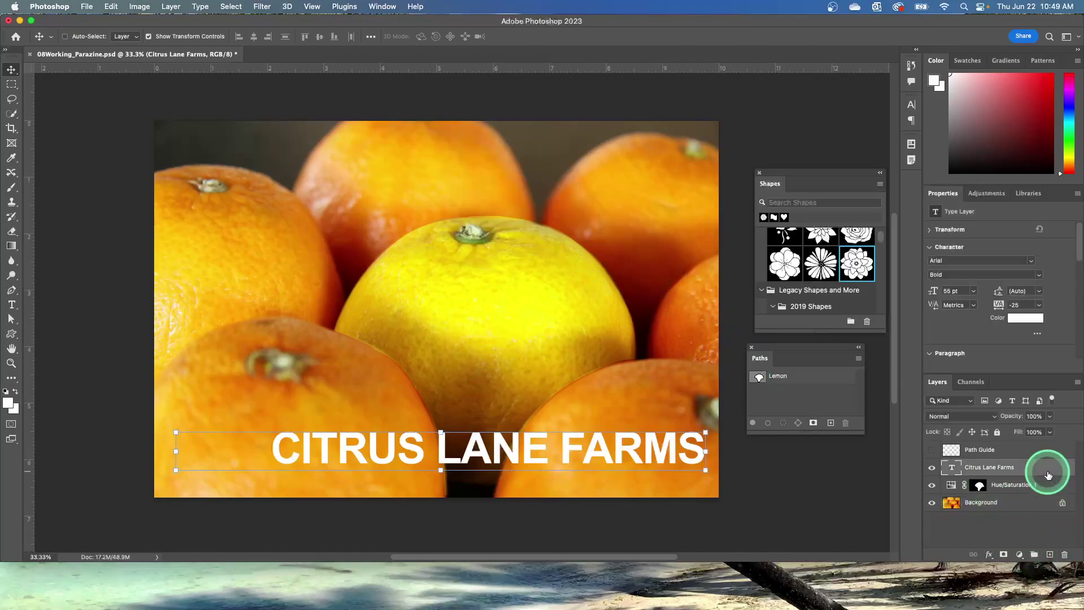
{"action": "left_click", "coordinate": [187, 422]}
{"action": "left_click_drag", "start_coordinate": [187, 422], "coordinate": [213, 452]}
Undo the headline resize, apply the transform, and switch to the Custom Shape tool.
{"action": "key", "text": "super+z"}
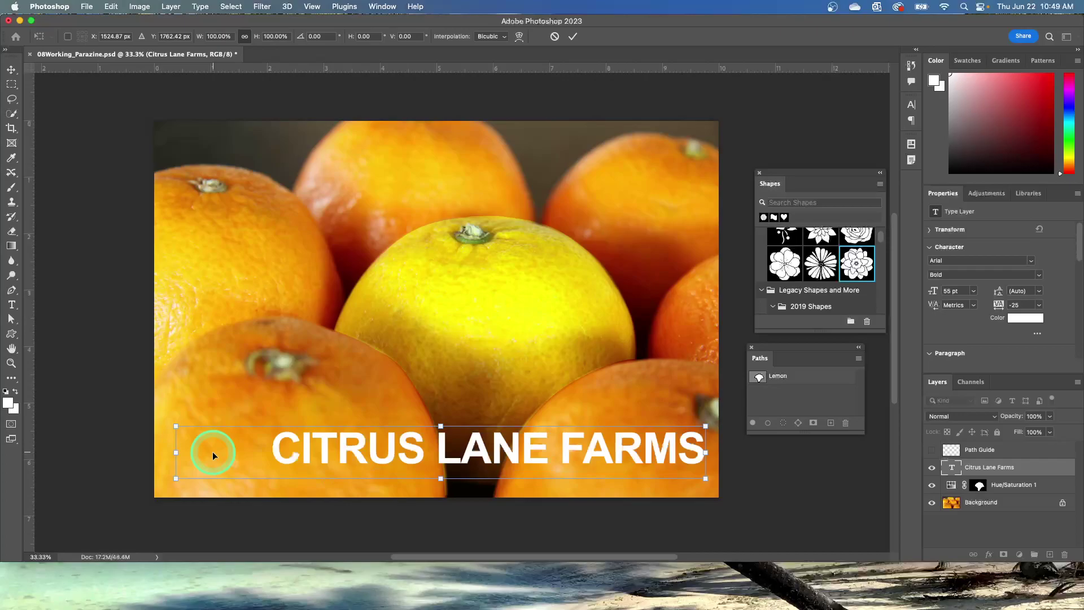
{"action": "left_click", "coordinate": [572, 36]}
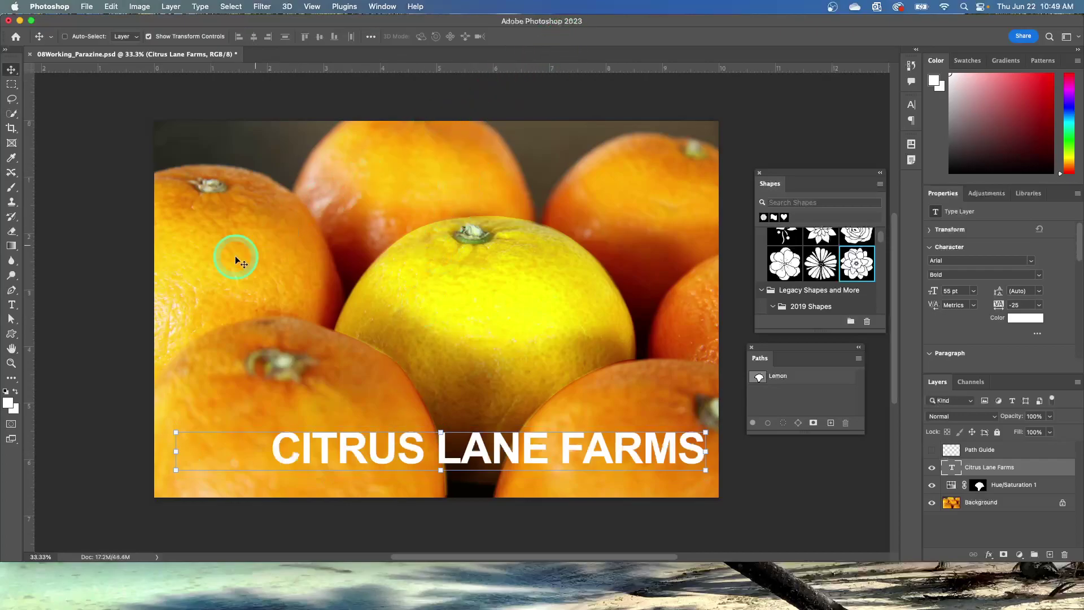
{"action": "left_click", "coordinate": [199, 313]}
{"action": "left_click", "coordinate": [11, 334]}
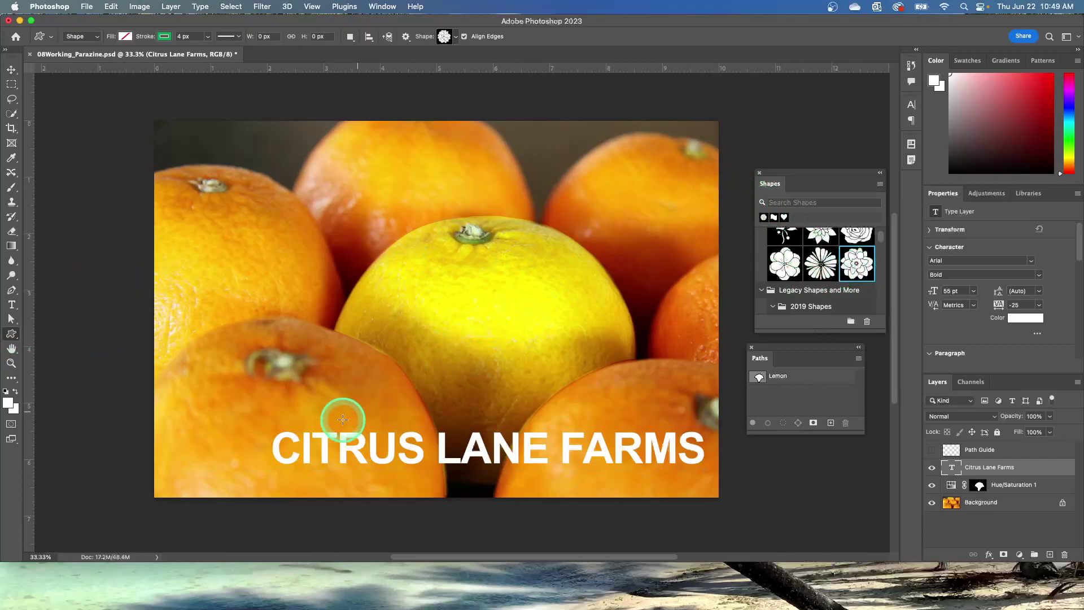
Draw a flower custom shape left of the CITRUS LANE FARMS headline and resize it by a corner.
{"action": "left_click_drag", "start_coordinate": [185, 426], "coordinate": [249, 481]}
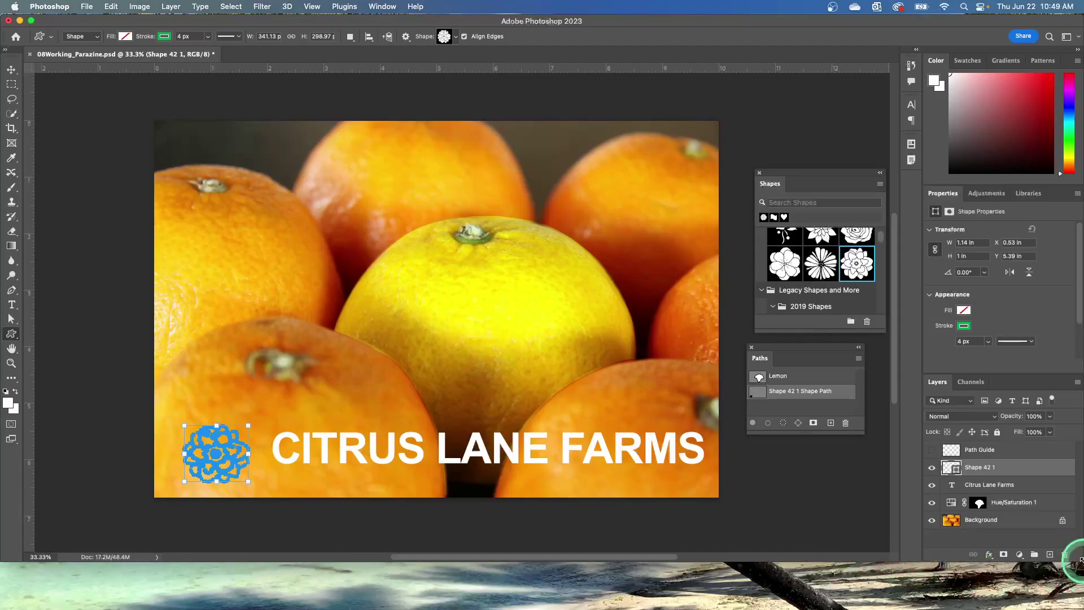
{"action": "left_click", "coordinate": [840, 402]}
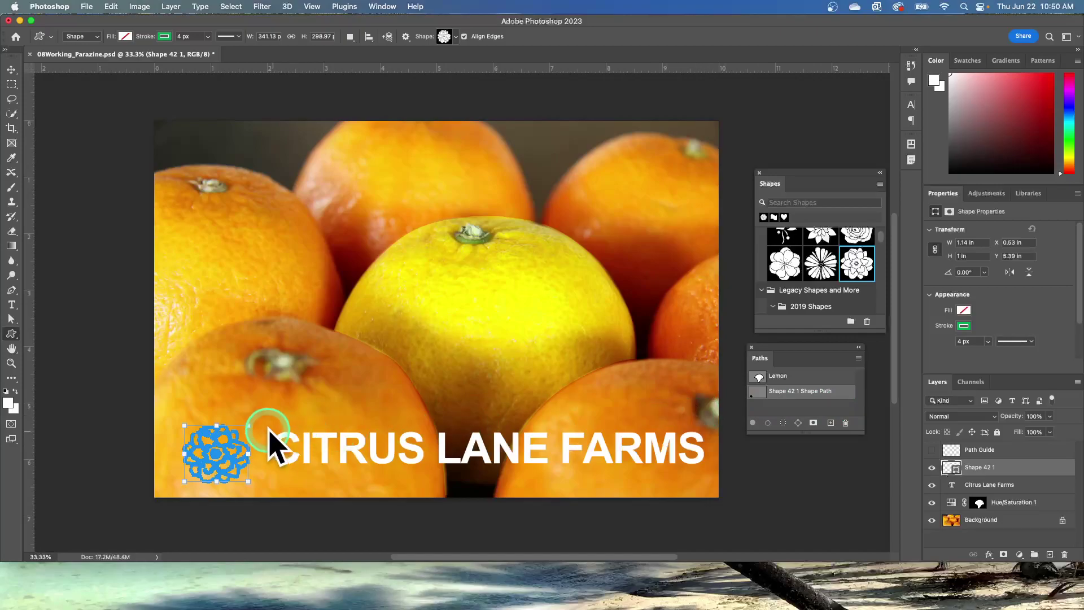
{"action": "left_click_drag", "start_coordinate": [249, 426], "coordinate": [254, 421]}
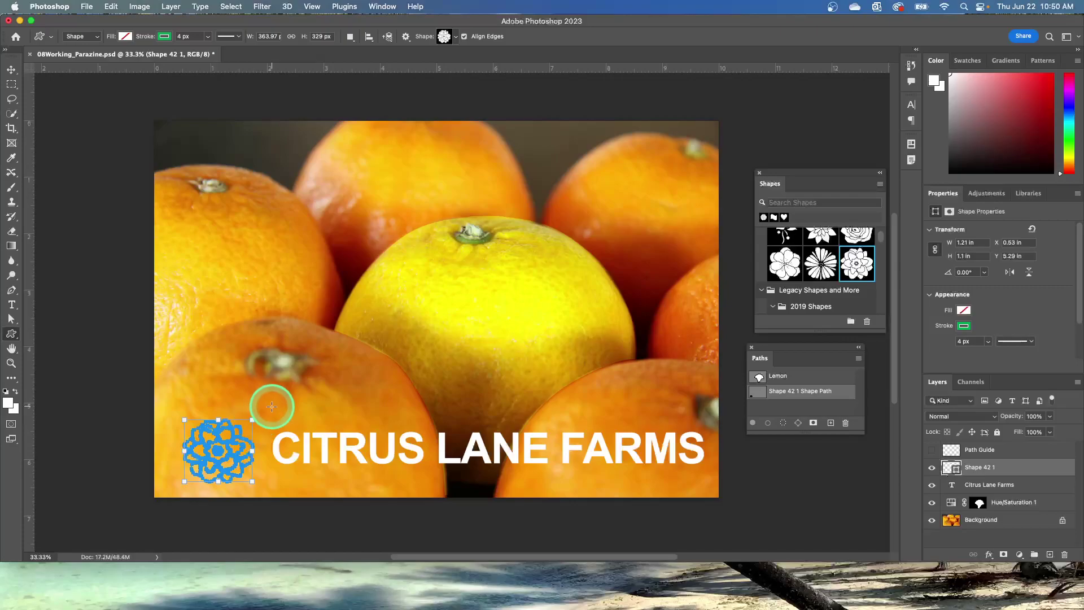
{"action": "left_click_drag", "start_coordinate": [217, 452], "coordinate": [218, 451]}
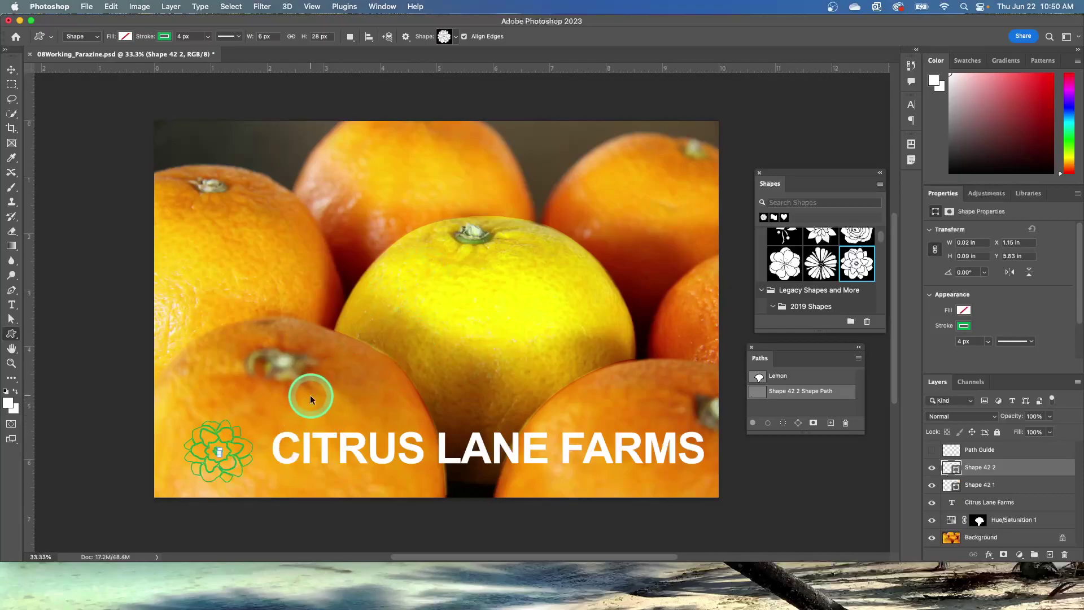
Undo the accidental stray shapes, keeping only the flower on layer Shape 42 1.
{"action": "key", "text": "super+z"}
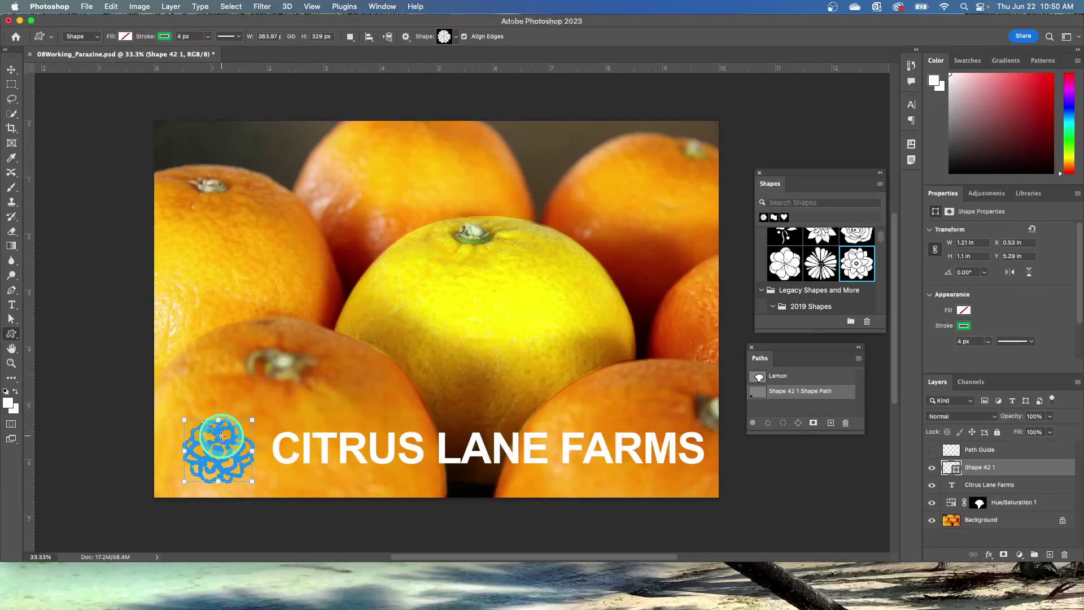
{"action": "left_click_drag", "start_coordinate": [221, 435], "coordinate": [190, 431]}
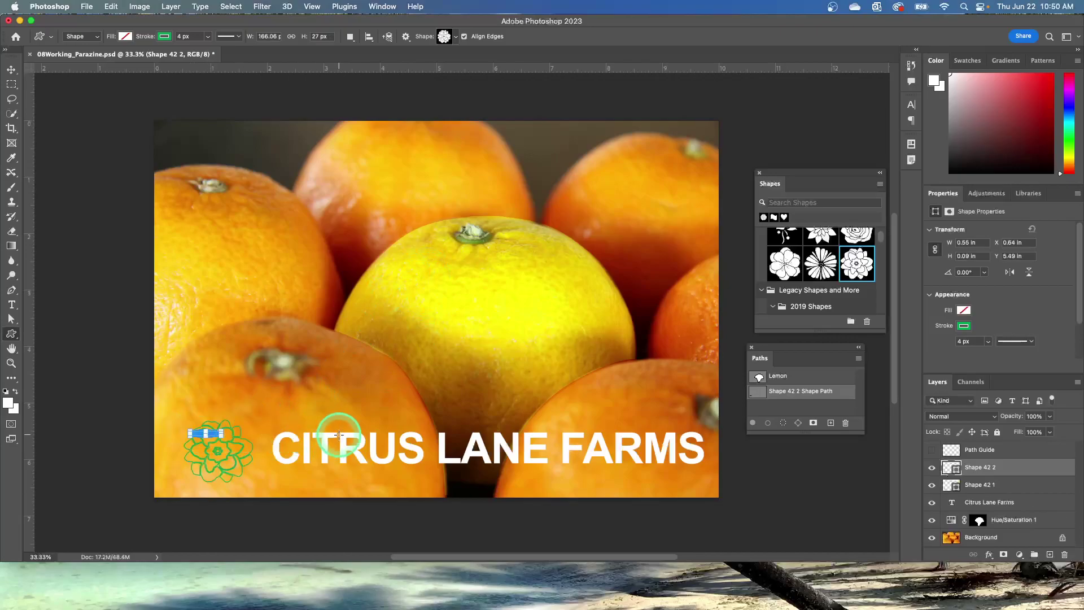
{"action": "key", "text": "super+z"}
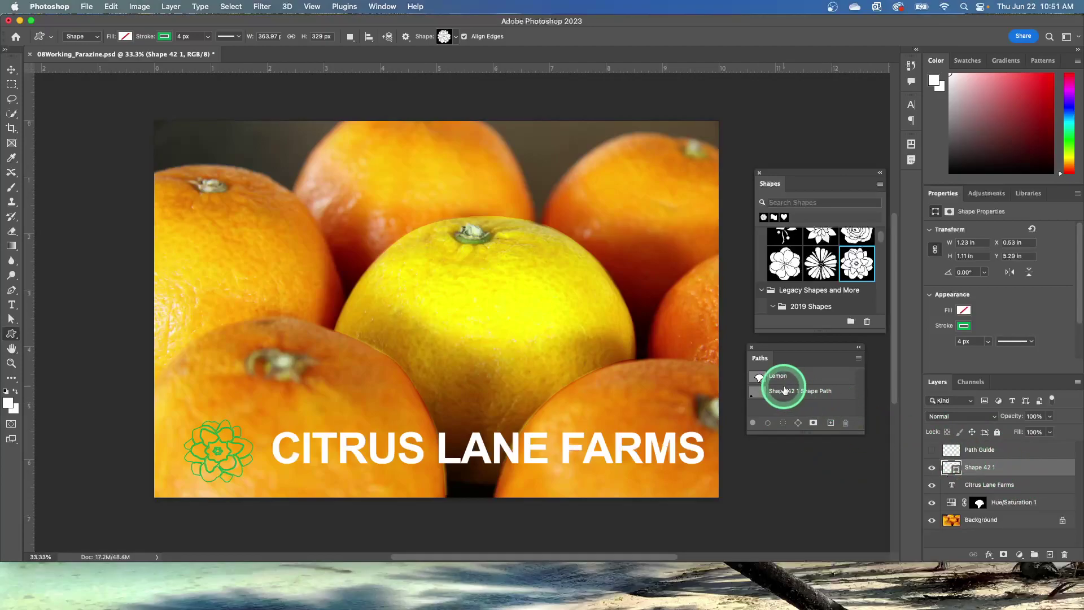
Rename the Shape 42 1 layer to 'Flower'.
{"action": "double_click", "coordinate": [976, 468]}
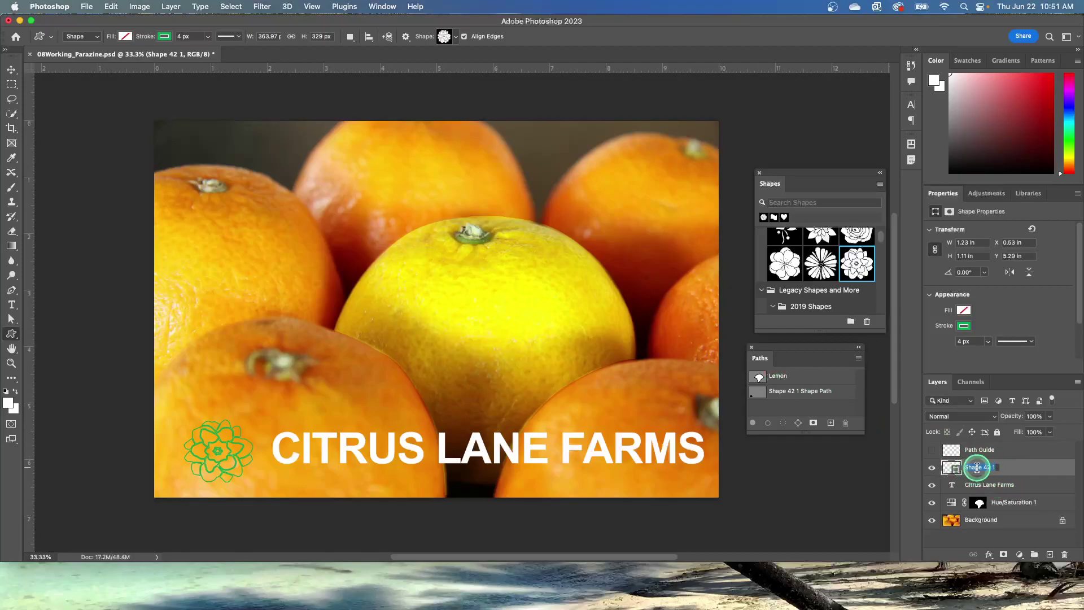
{"action": "type", "text": "Flower"}
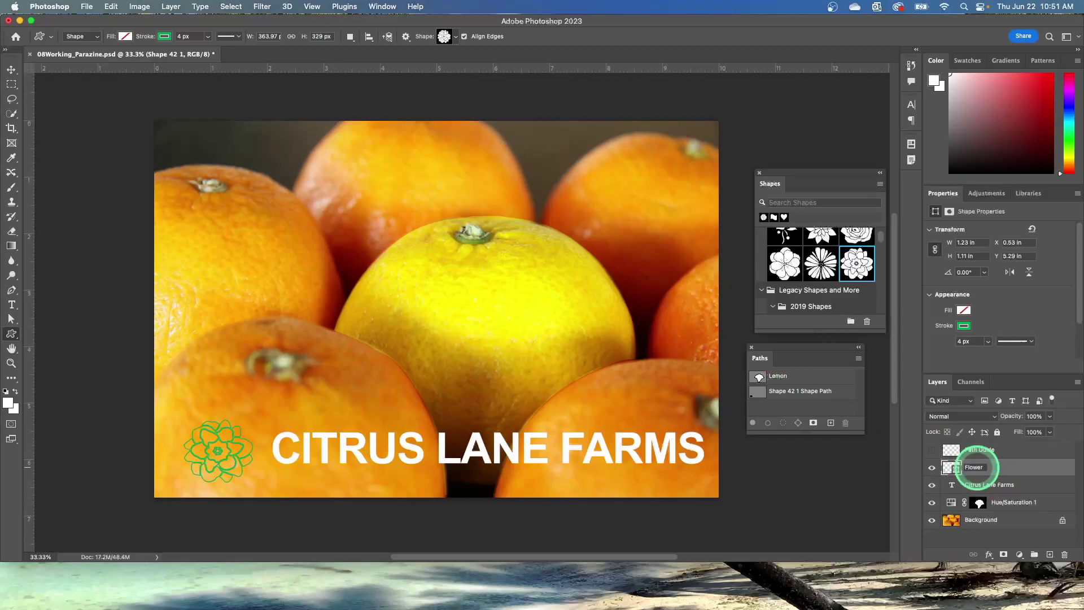
{"action": "key", "text": "Return"}
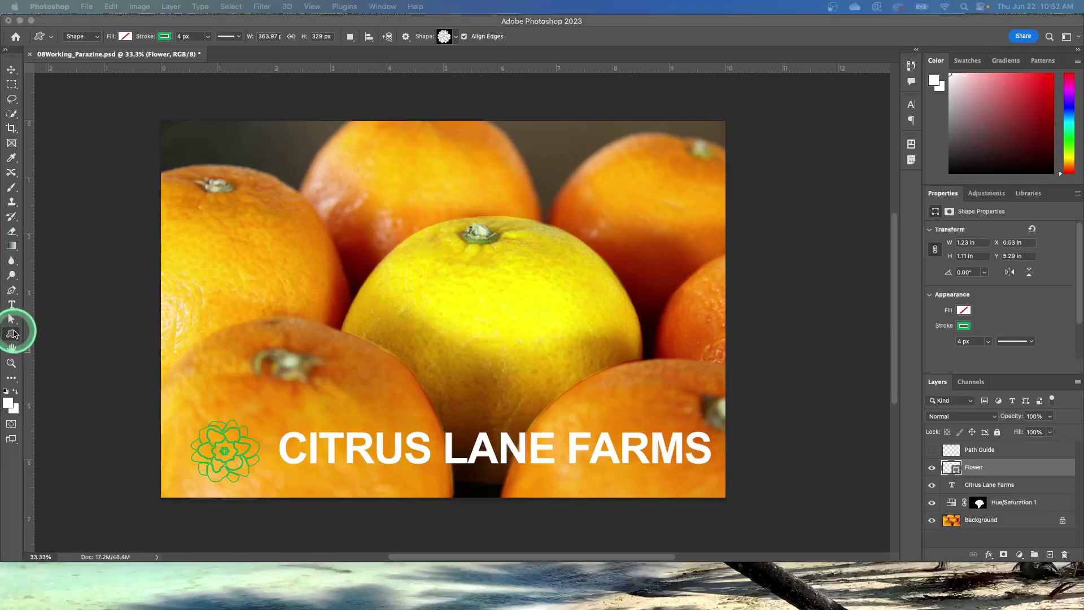
Fill the flower shape with yellow from the RGB swatches.
{"action": "left_click_drag", "start_coordinate": [12, 333], "coordinate": [82, 399]}
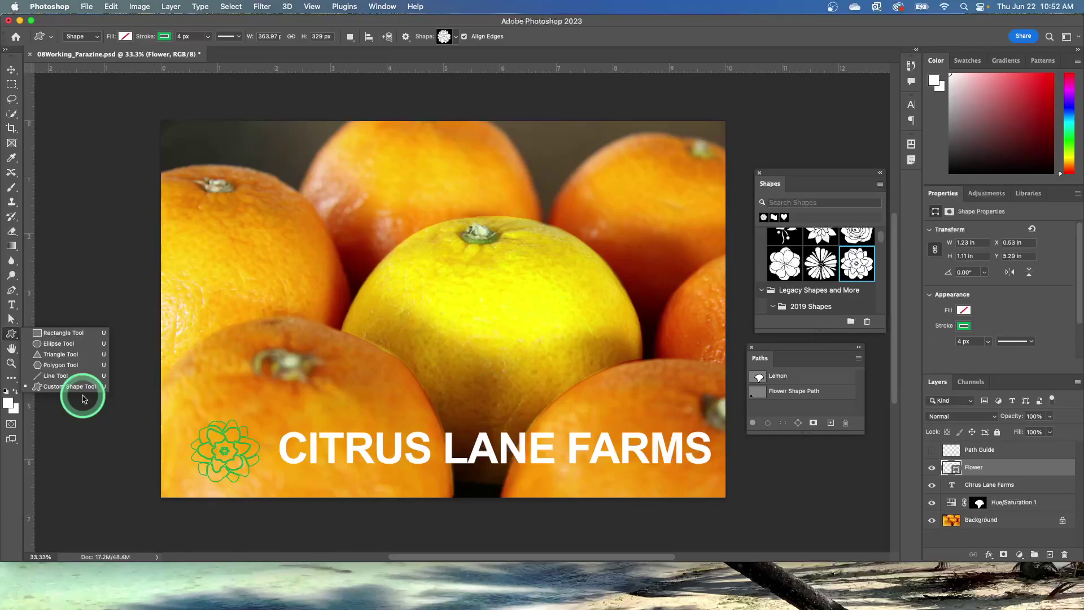
{"action": "left_click_drag", "start_coordinate": [82, 398], "coordinate": [195, 51]}
{"action": "left_click", "coordinate": [124, 38]}
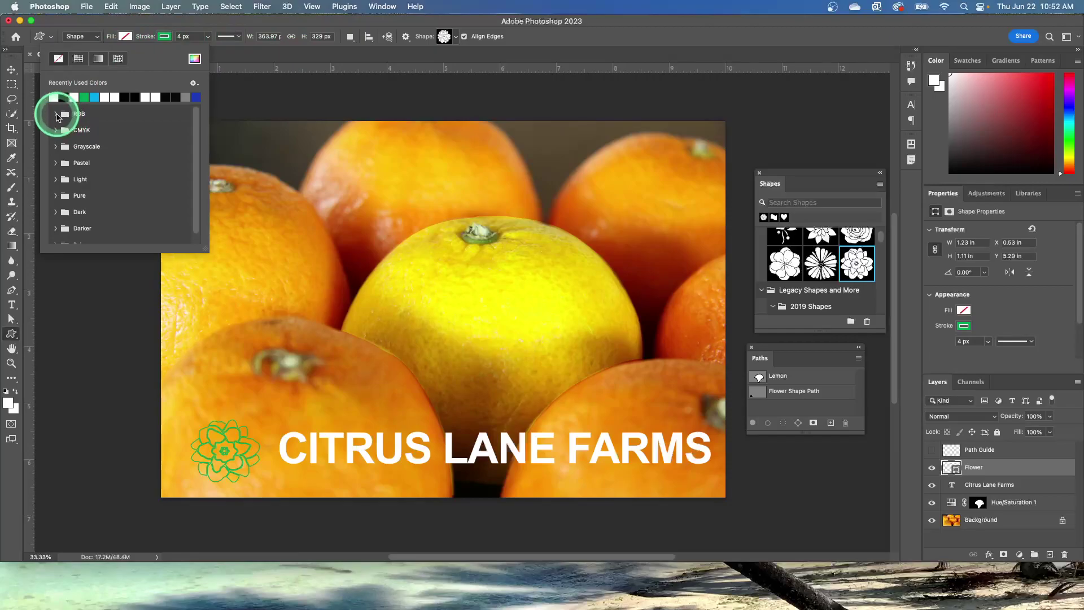
{"action": "left_click", "coordinate": [56, 114]}
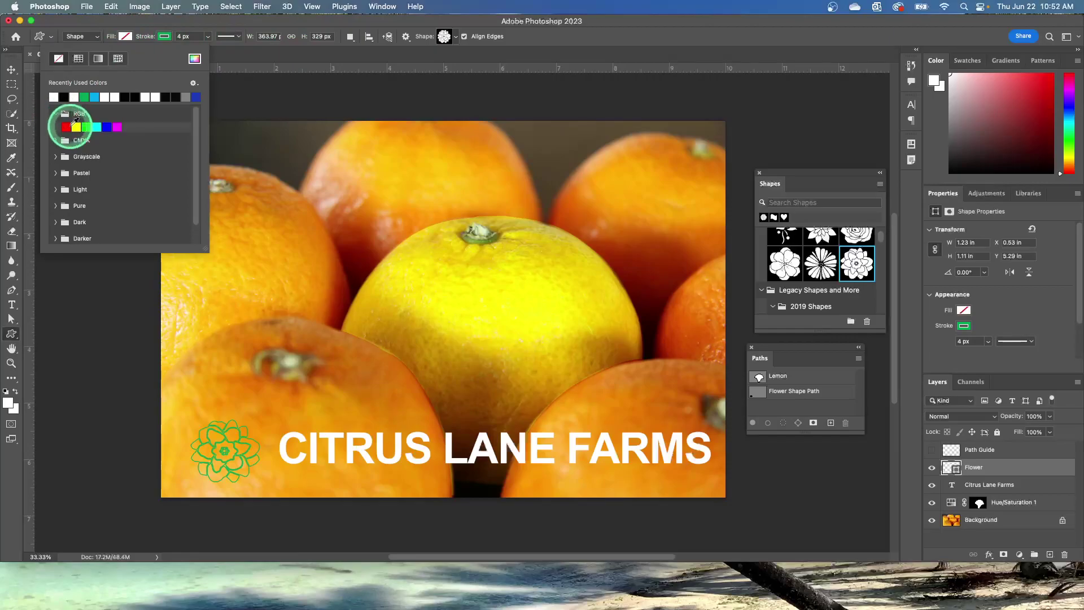
{"action": "left_click", "coordinate": [77, 126]}
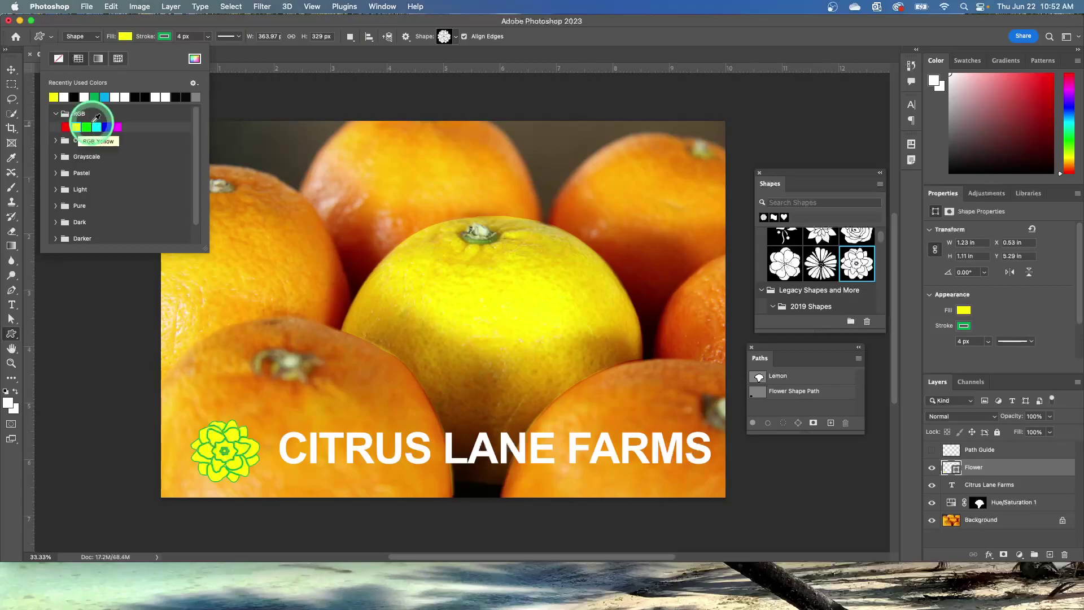
Set the flower's stroke to No Color, removing the green outline.
{"action": "left_click", "coordinate": [165, 36]}
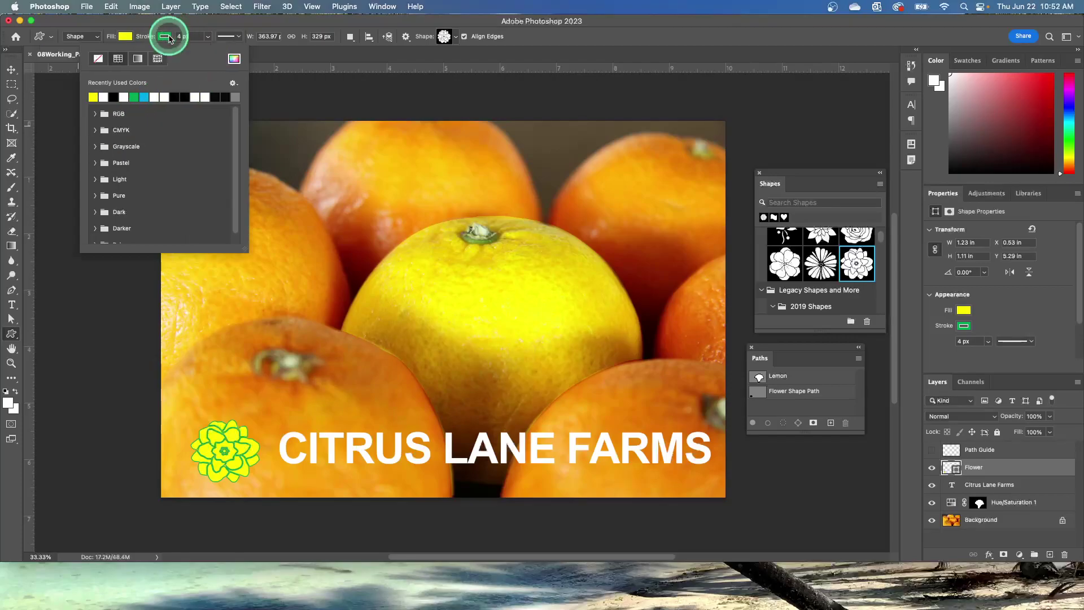
{"action": "left_click", "coordinate": [100, 59]}
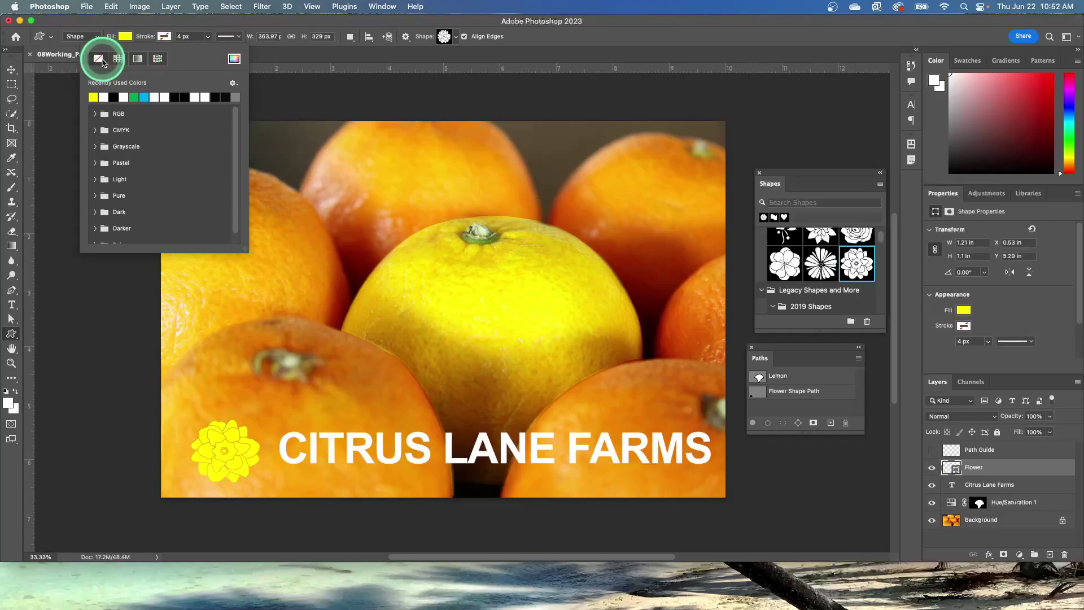
{"action": "key", "text": "Return"}
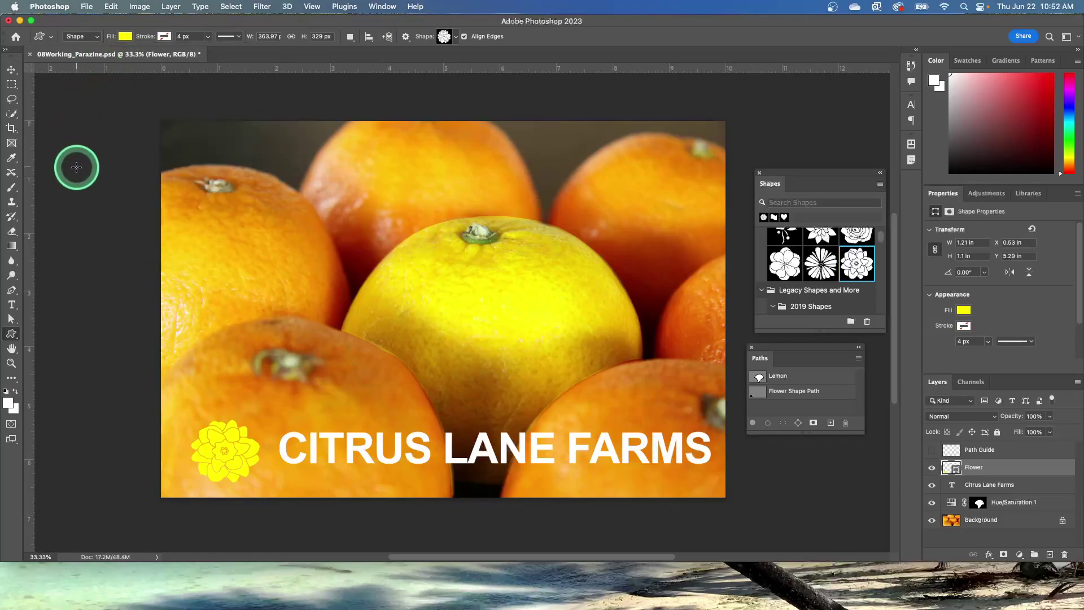
Deselect all layers and dismiss the Move tool's no-layer-selected warning.
{"action": "left_click", "coordinate": [231, 7]}
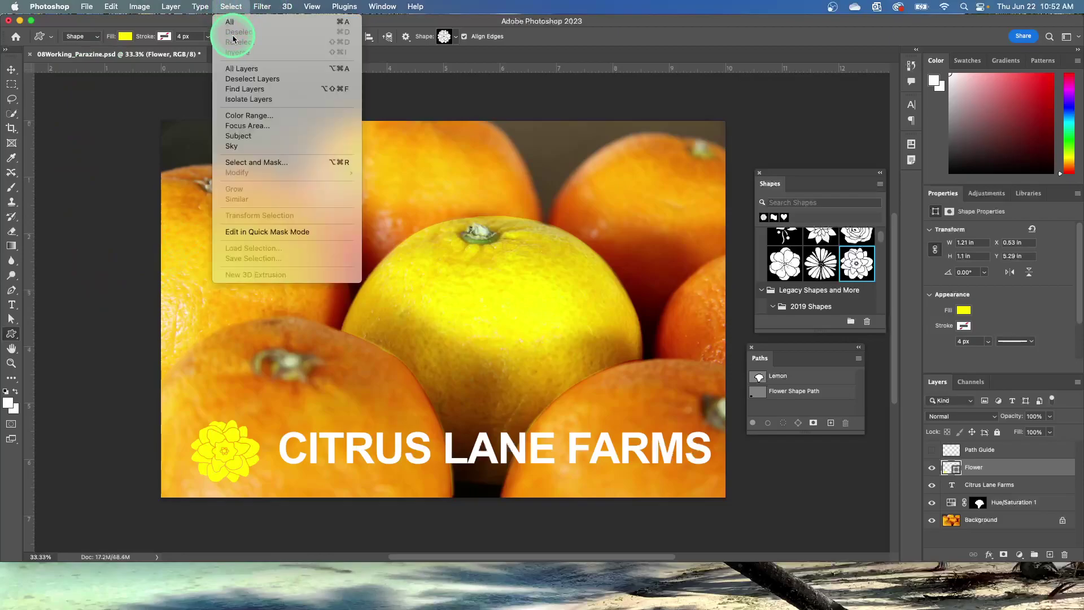
{"action": "left_click", "coordinate": [241, 80]}
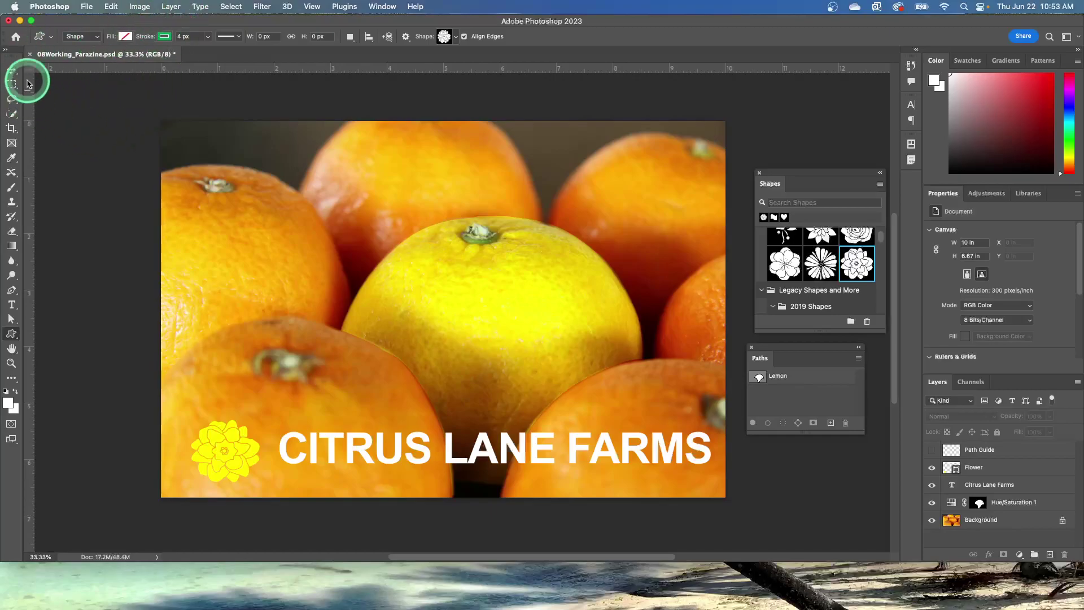
{"action": "left_click", "coordinate": [11, 68]}
{"action": "left_click", "coordinate": [406, 424]}
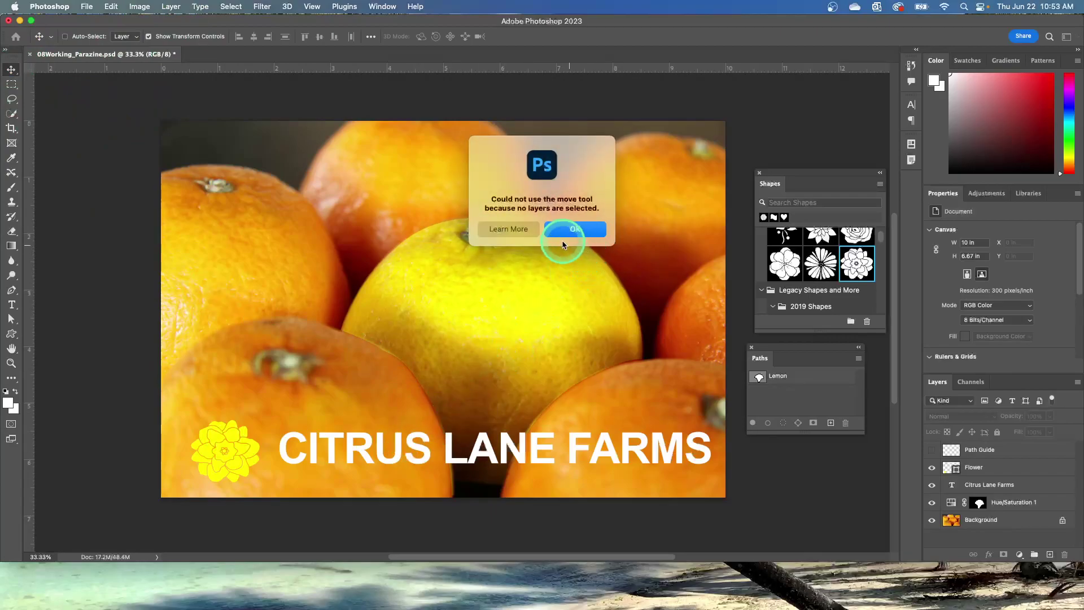
{"action": "left_click", "coordinate": [575, 229]}
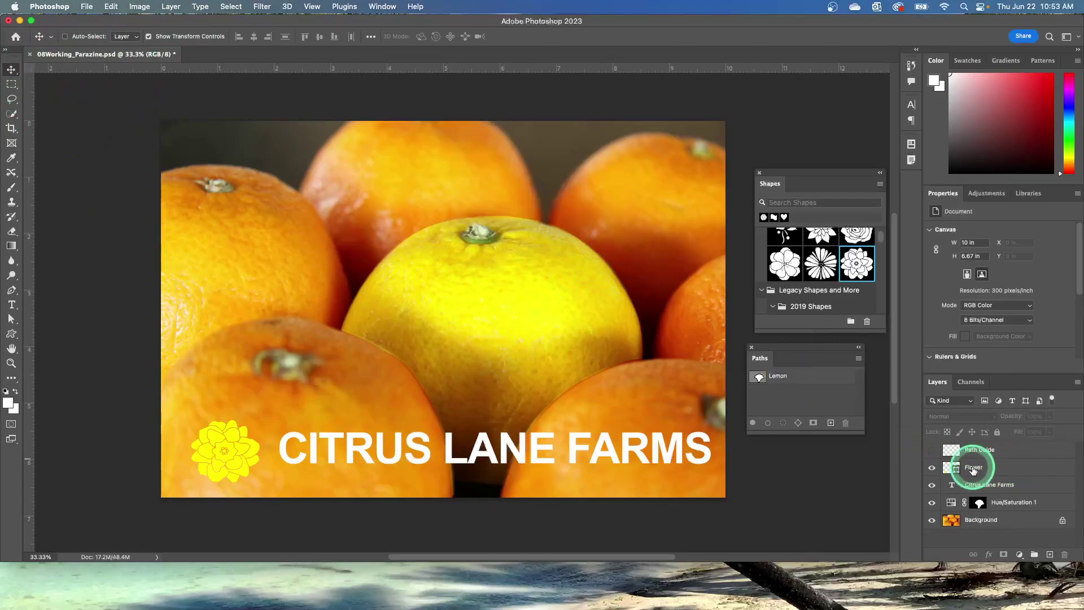
{"action": "left_click", "coordinate": [534, 425]}
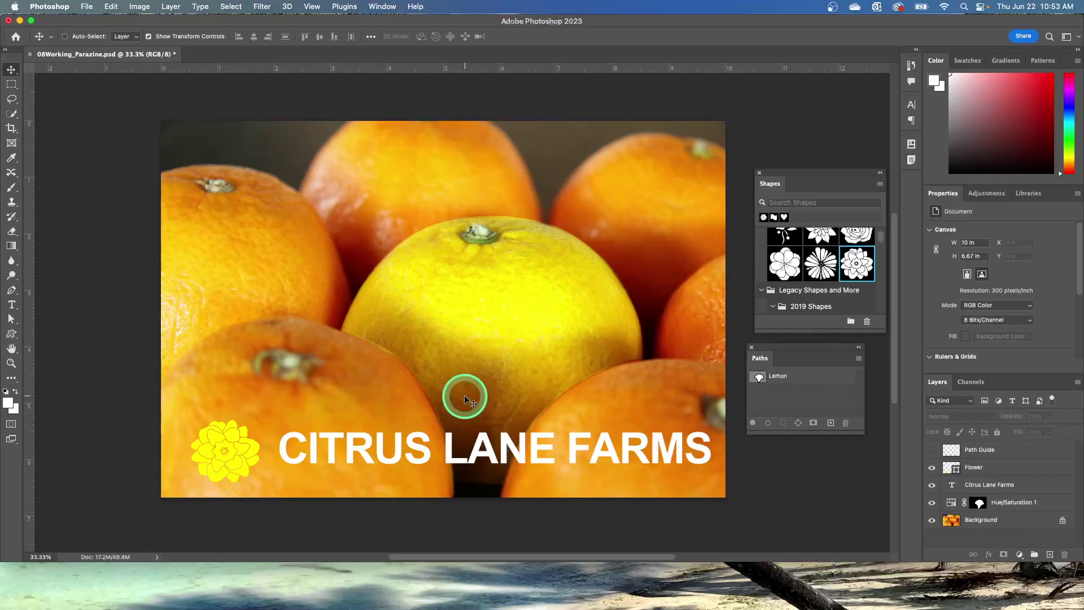
Save the document 08Working_Parazine.psd.
{"action": "scroll", "coordinate": [271, 146], "scroll_direction": "down", "scroll_amount": 3}
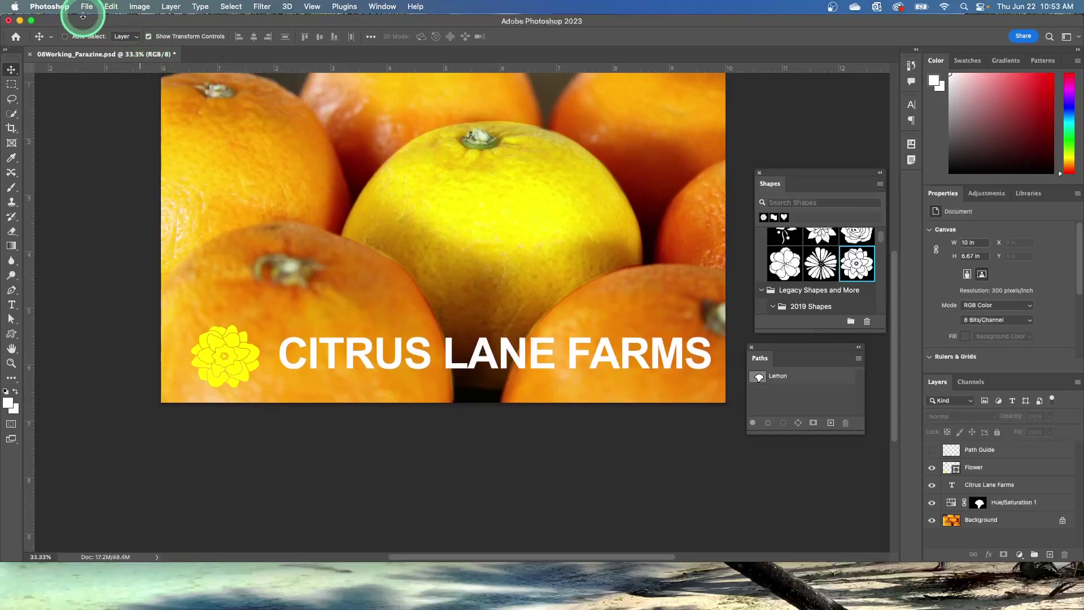
{"action": "left_click", "coordinate": [87, 6]}
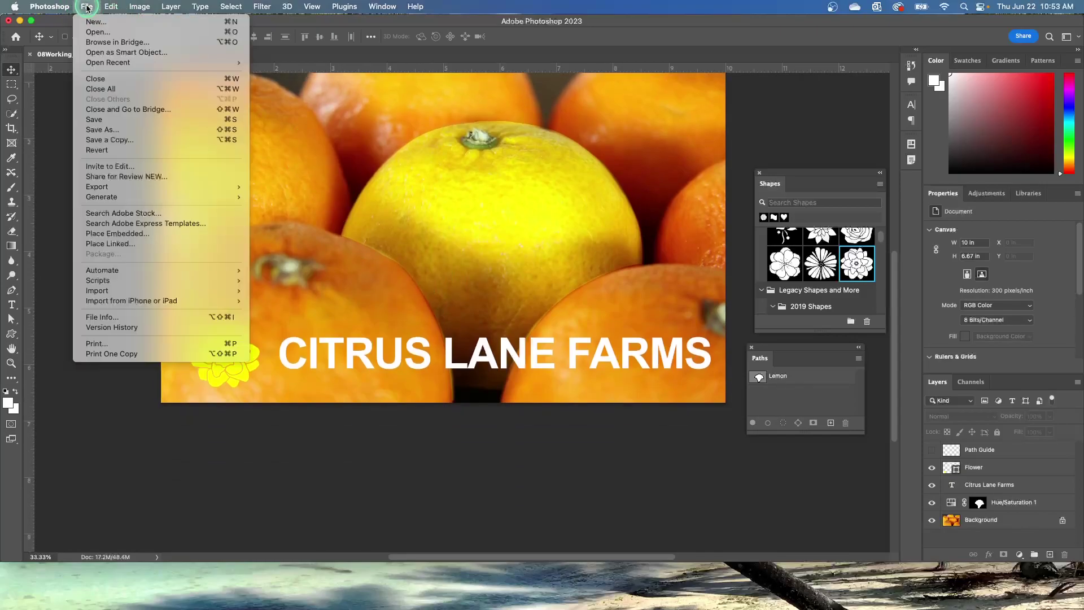
{"action": "left_click", "coordinate": [94, 120]}
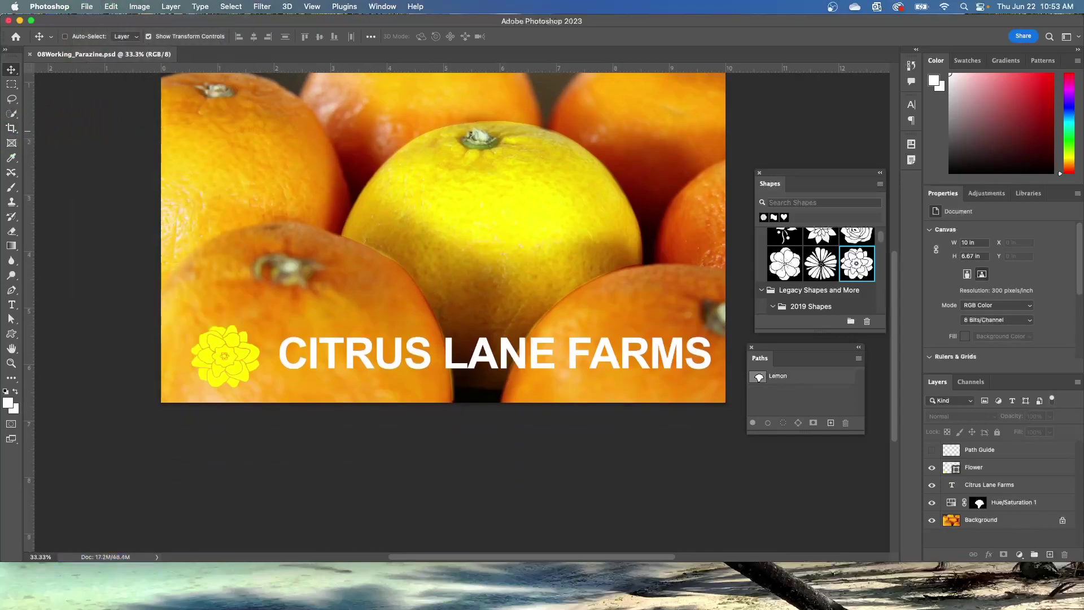